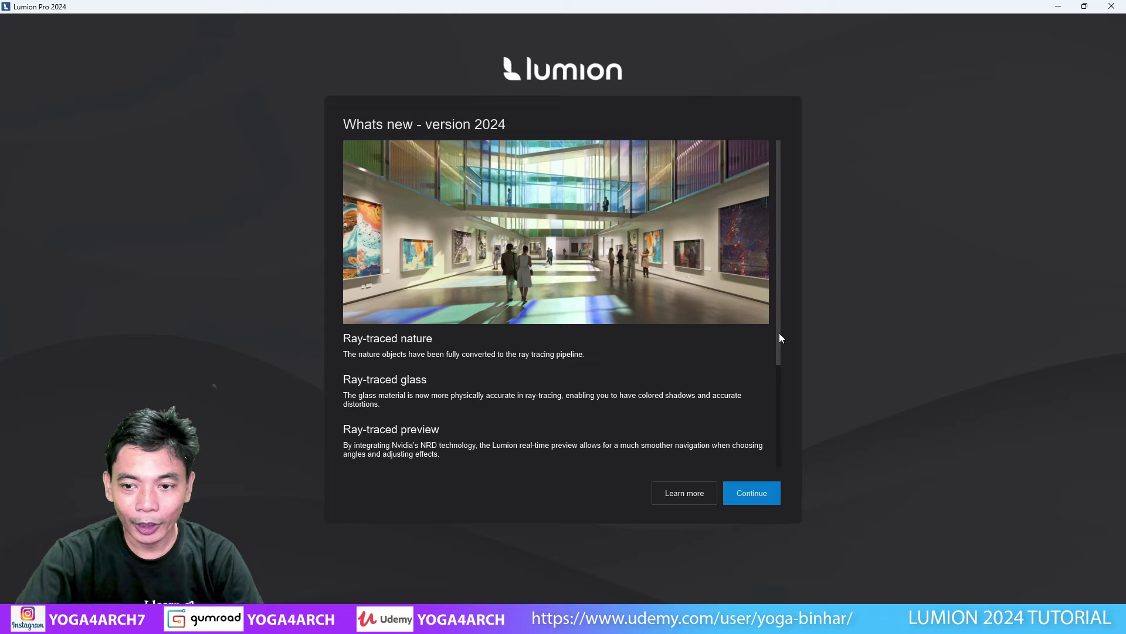
Skim and dismiss the What's new overview, then dismiss the RTX 4090 benchmark results to reach the start screen
drag(779, 333, 779, 360)
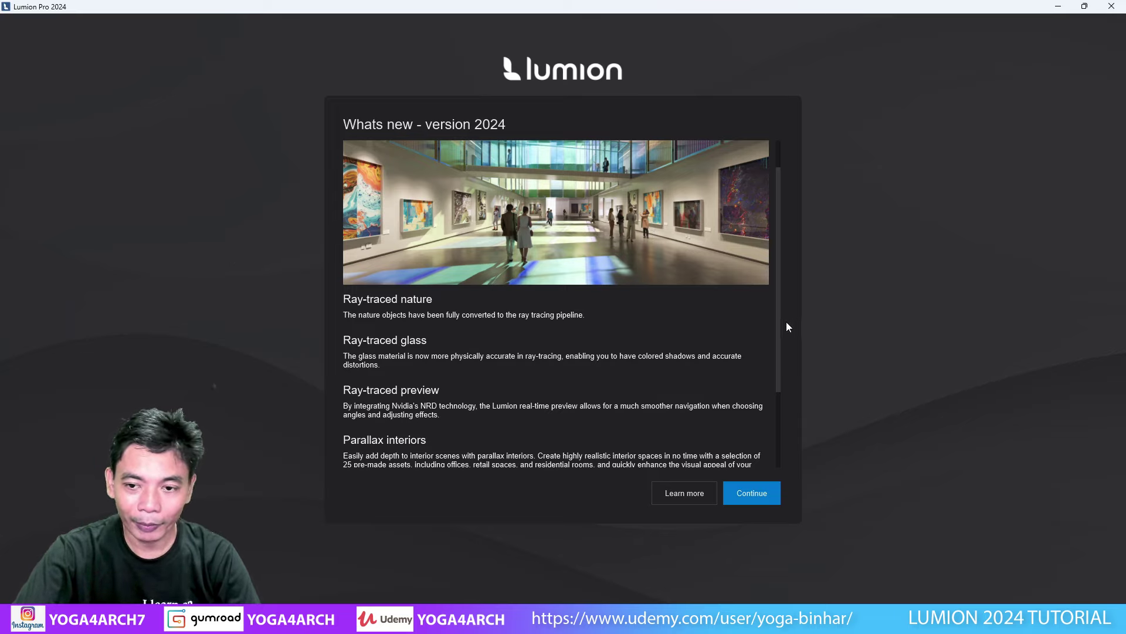
drag(780, 322, 780, 372)
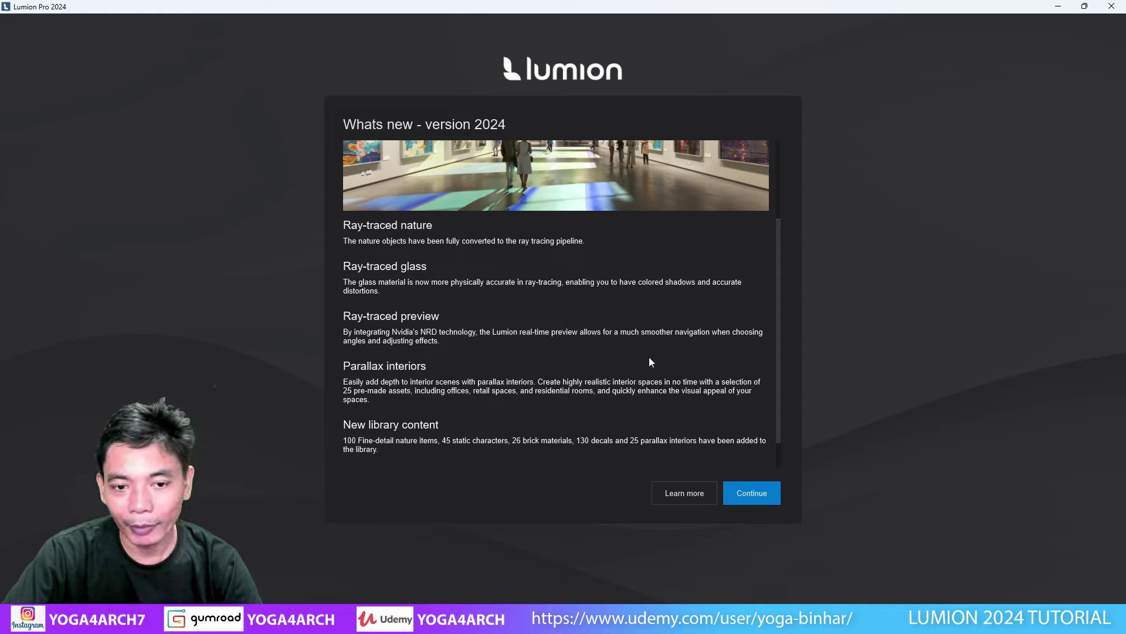
scroll(650, 358, down, 1)
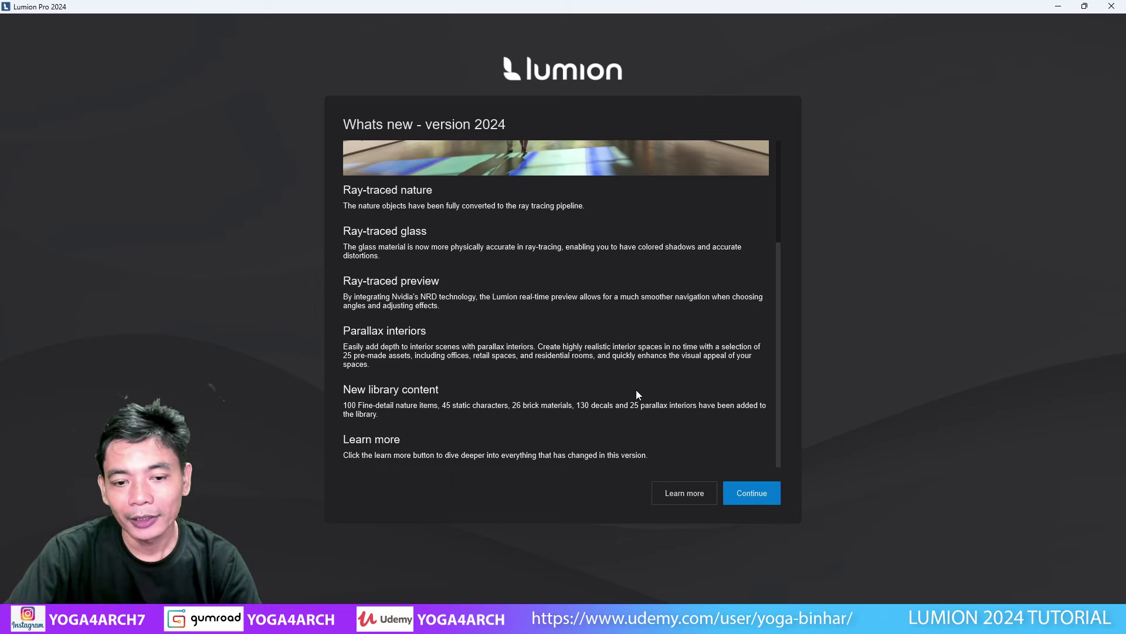
scroll(609, 242, up, 3)
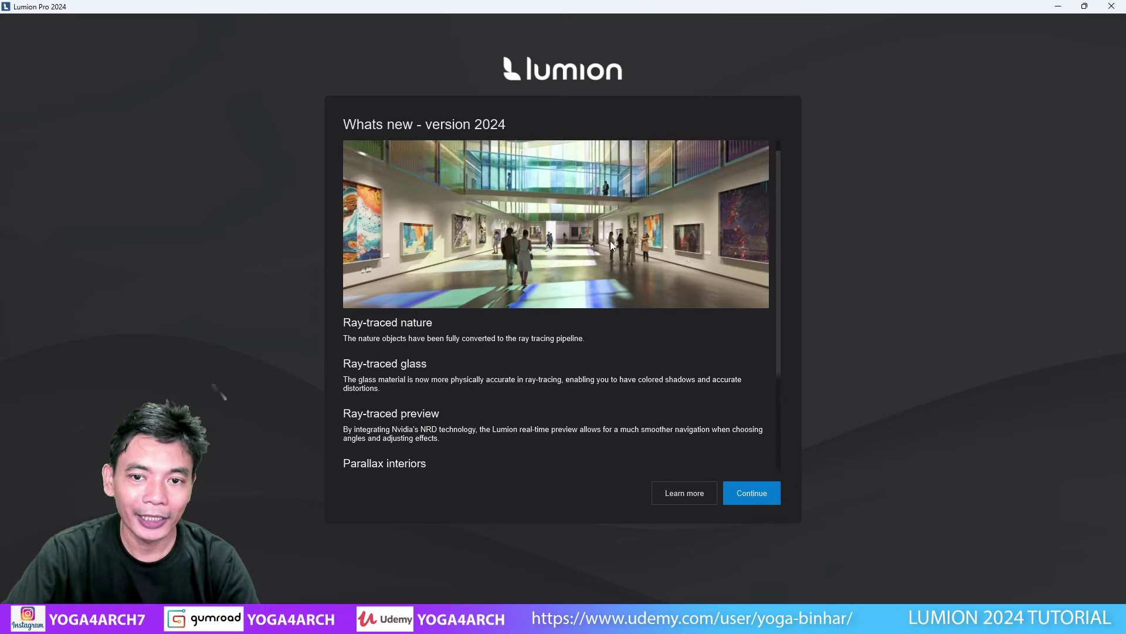
scroll(610, 241, up, 1)
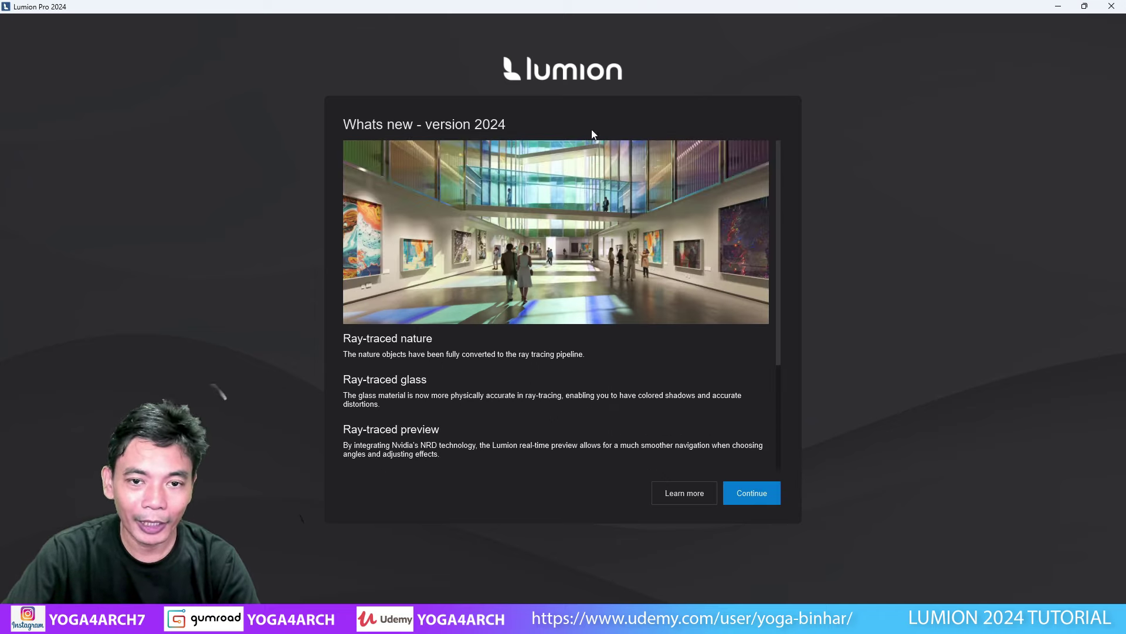
click(766, 500)
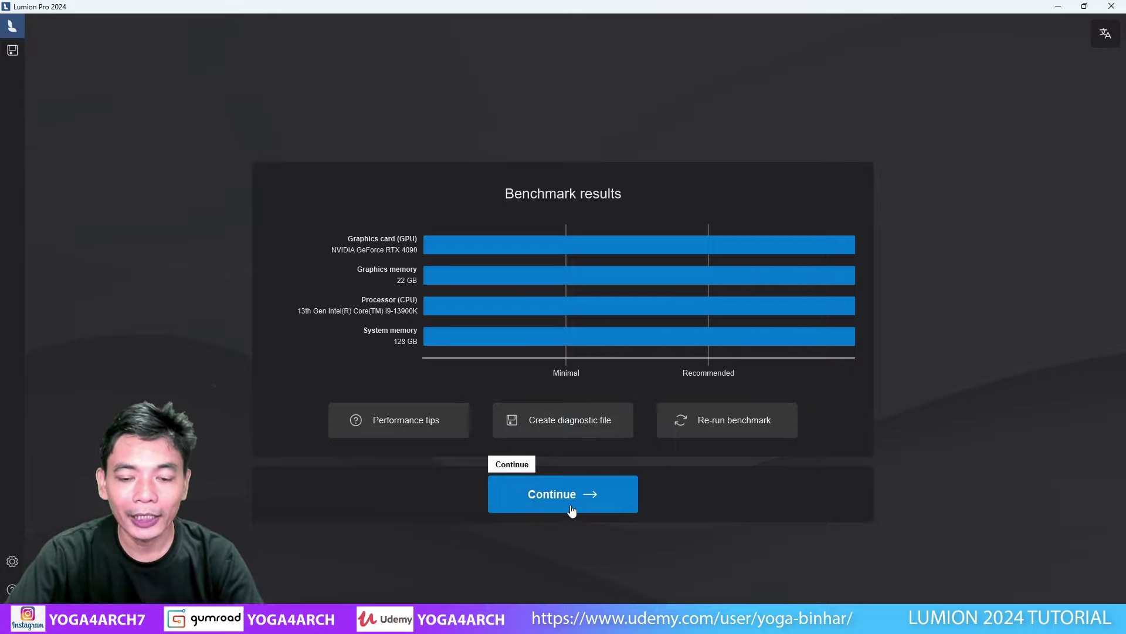
click(569, 509)
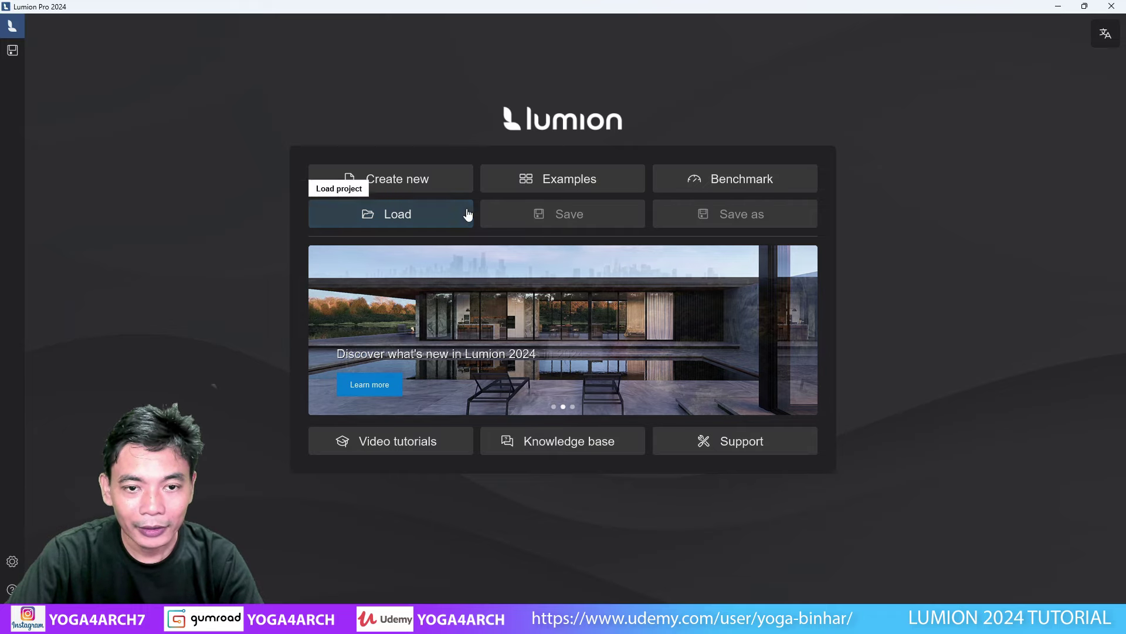
Browse the Create new templates and the Examples gallery from the start menu
click(417, 186)
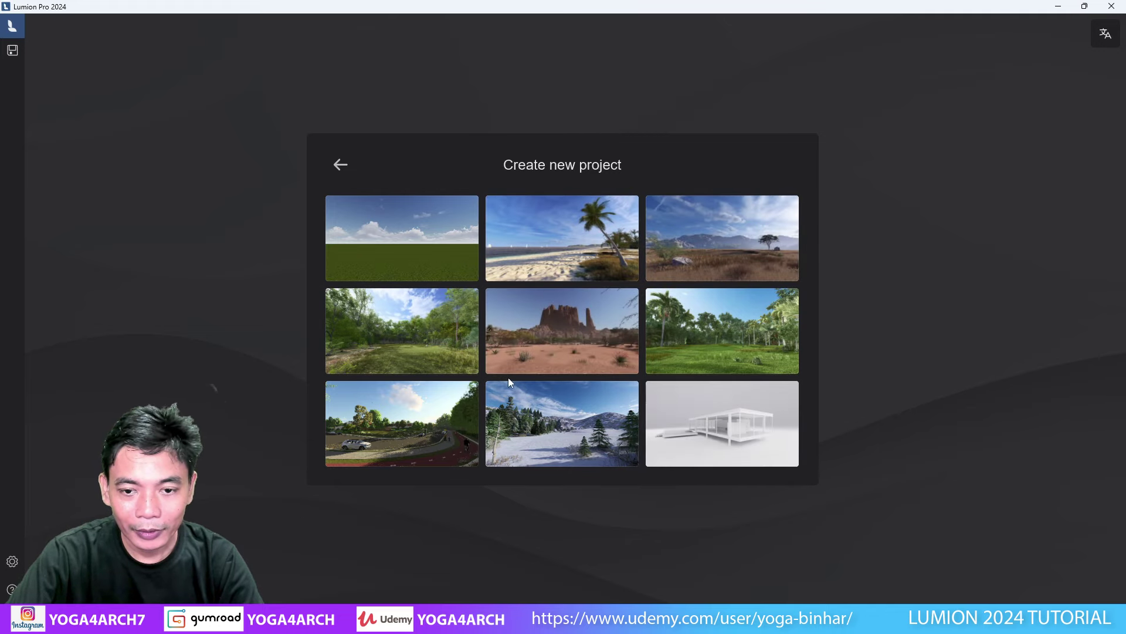
click(342, 166)
click(539, 189)
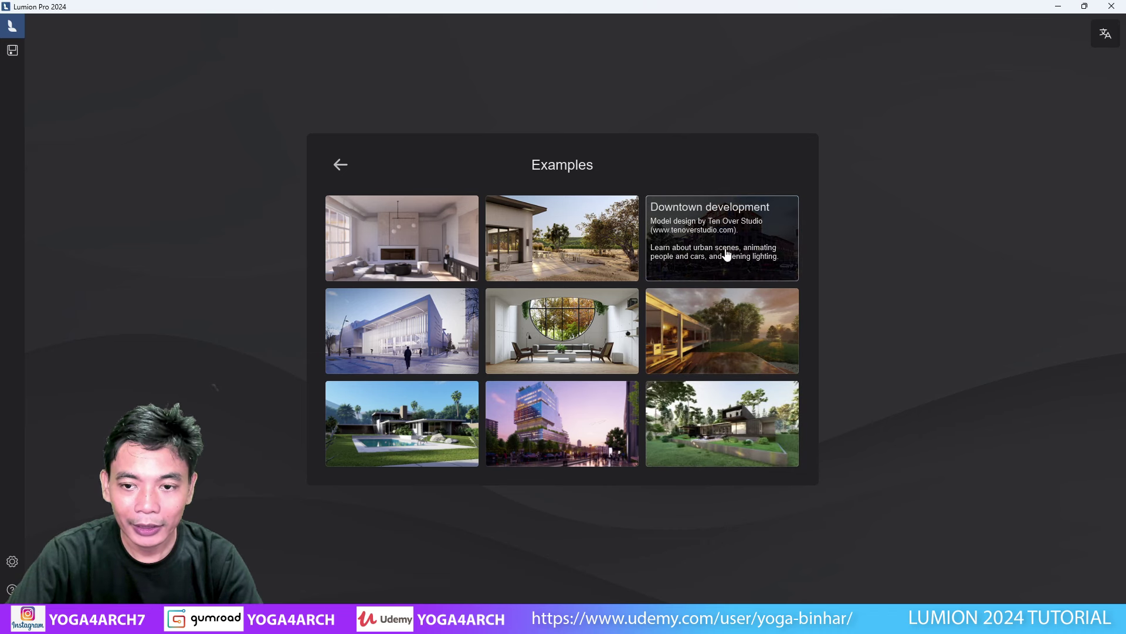
click(335, 175)
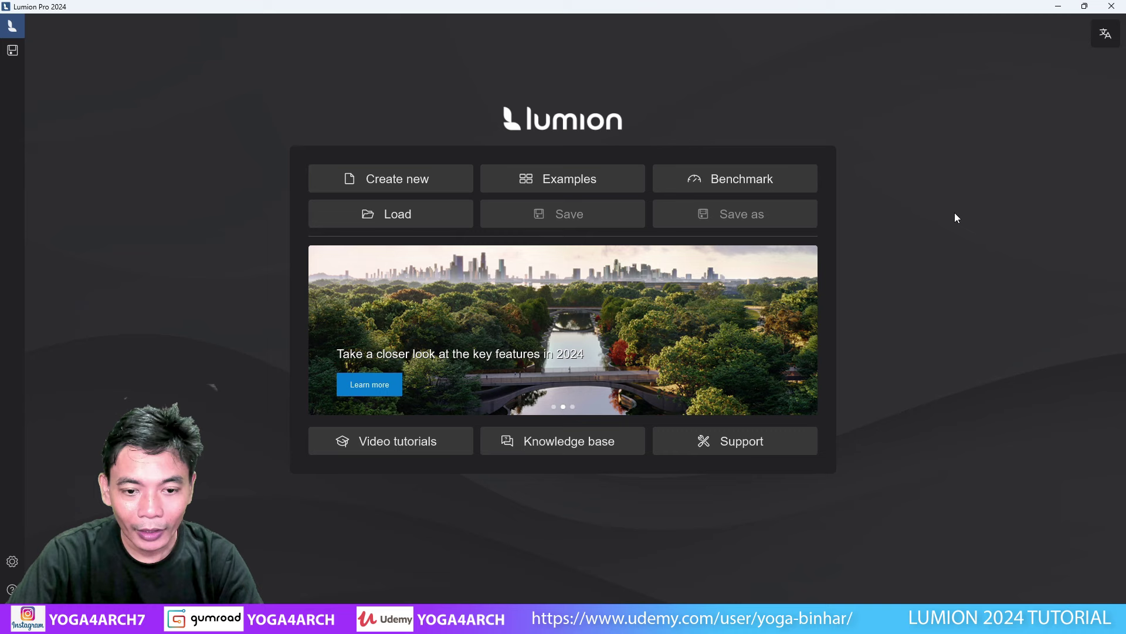
mouse_move(786, 319)
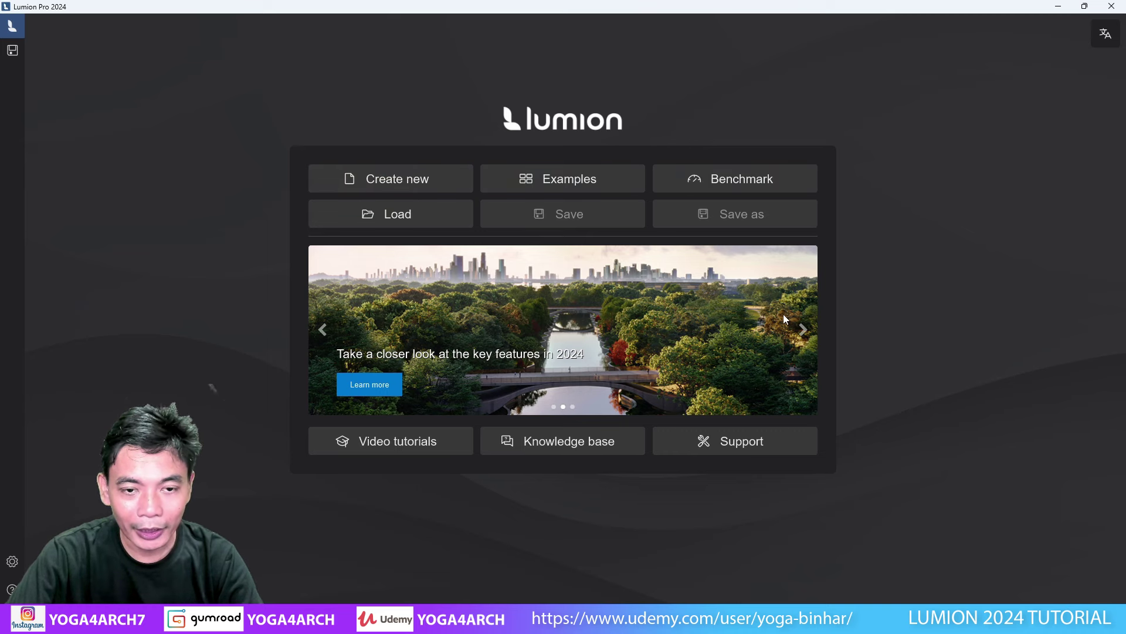
Revisit the templates, then load the Downtown development example project from Examples
click(427, 184)
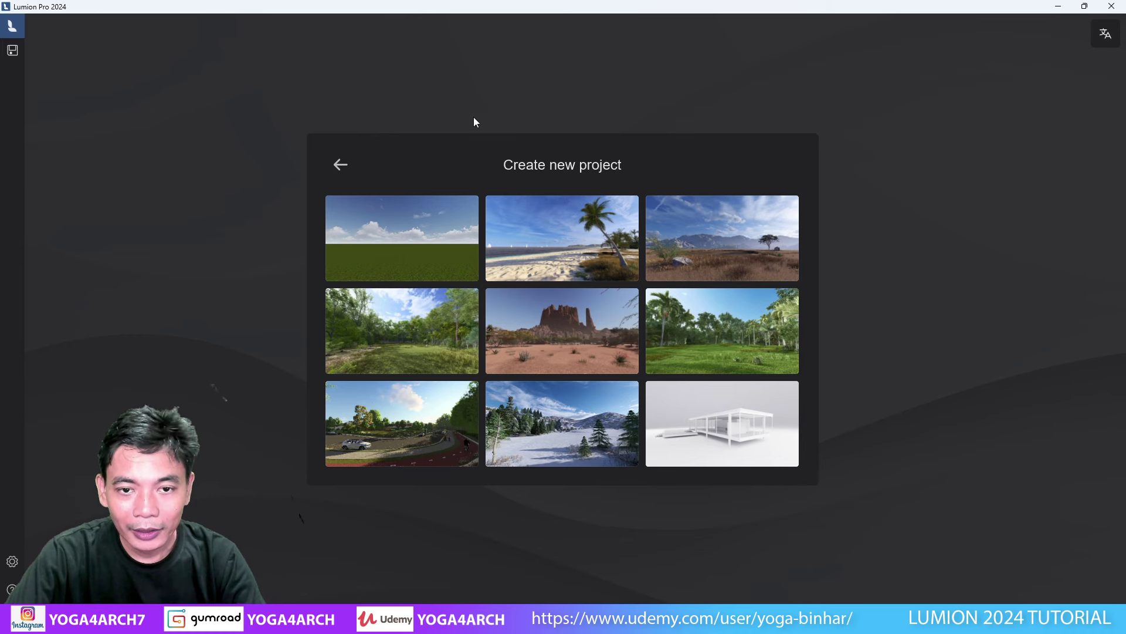
click(355, 165)
click(555, 185)
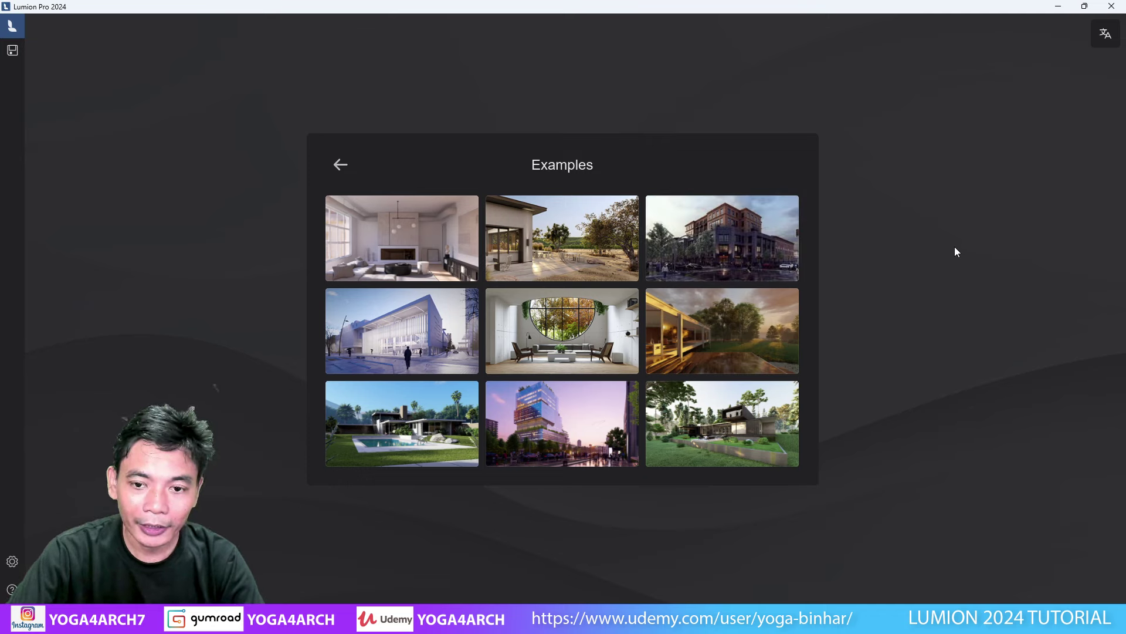
mouse_move(562, 423)
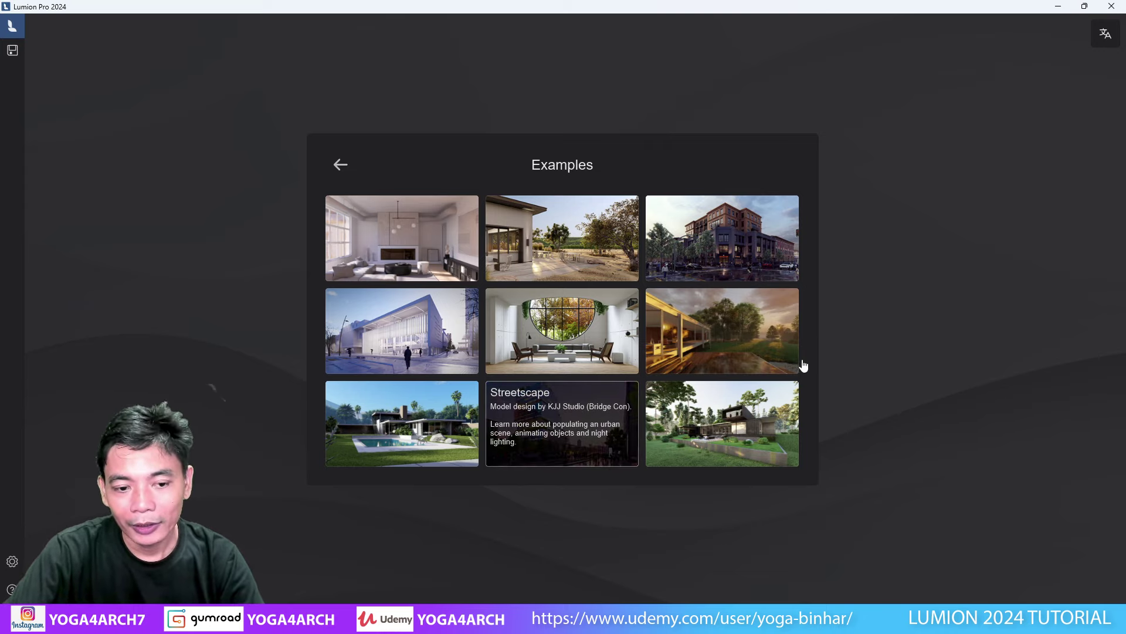
click(521, 256)
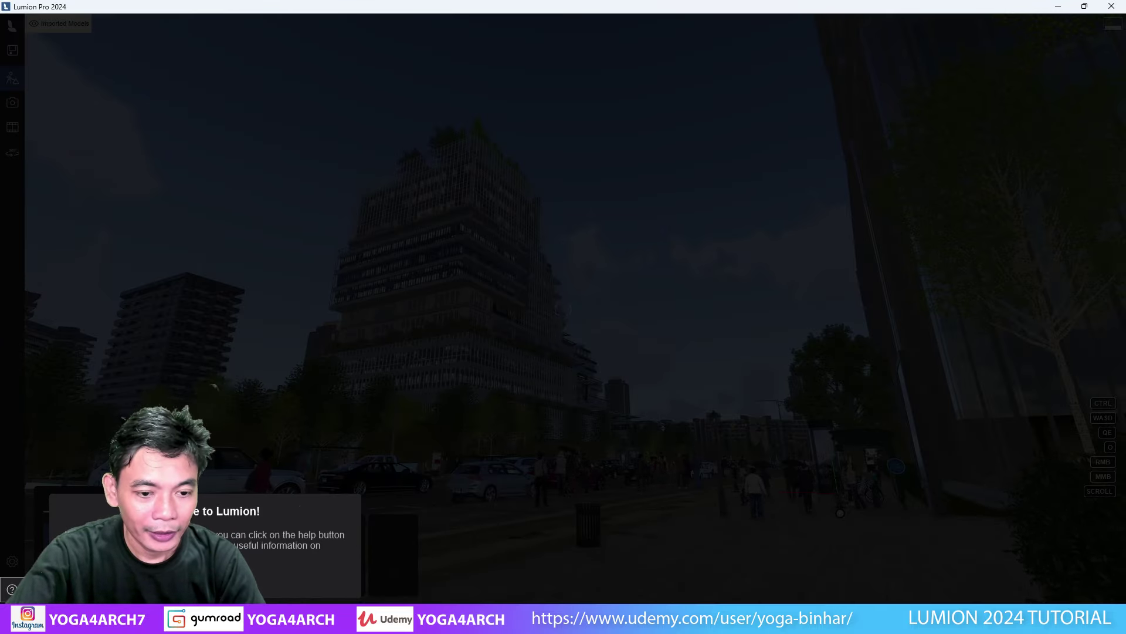
Close the welcome message and walk the camera down the busy street toward the terraced tower
key(Escape)
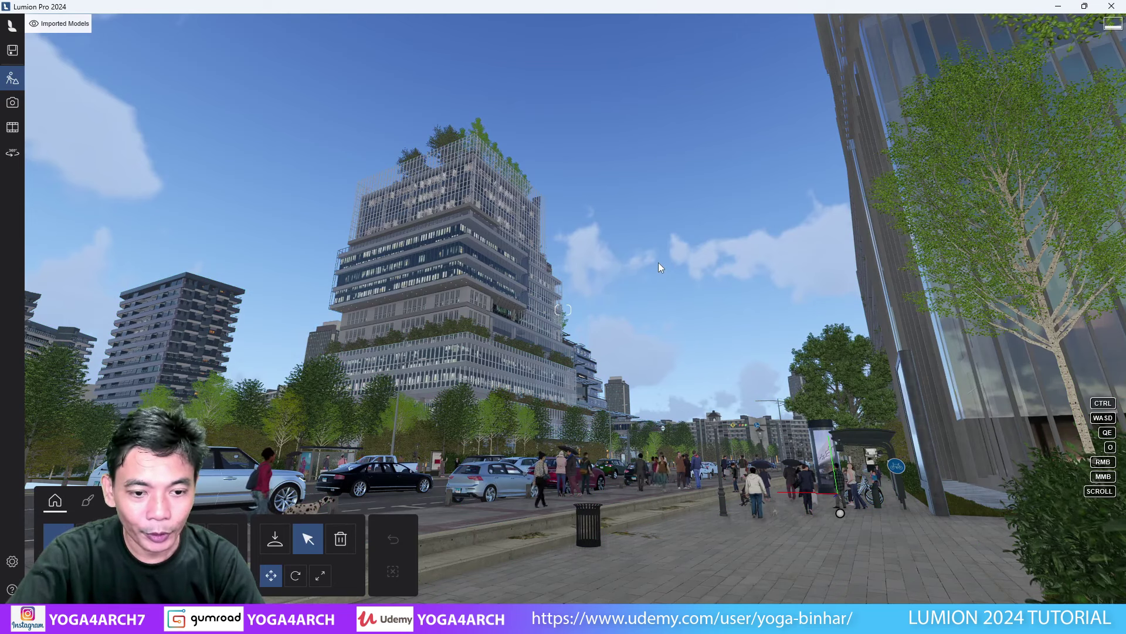
right_drag(652, 299, 760, 321)
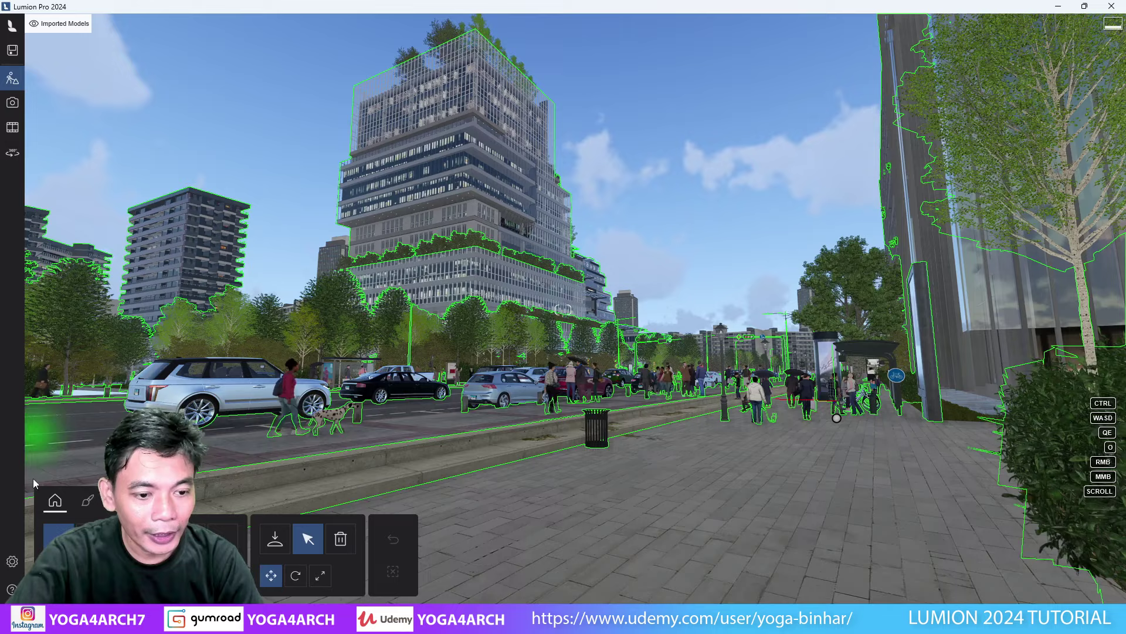
scroll(598, 374, up, 2)
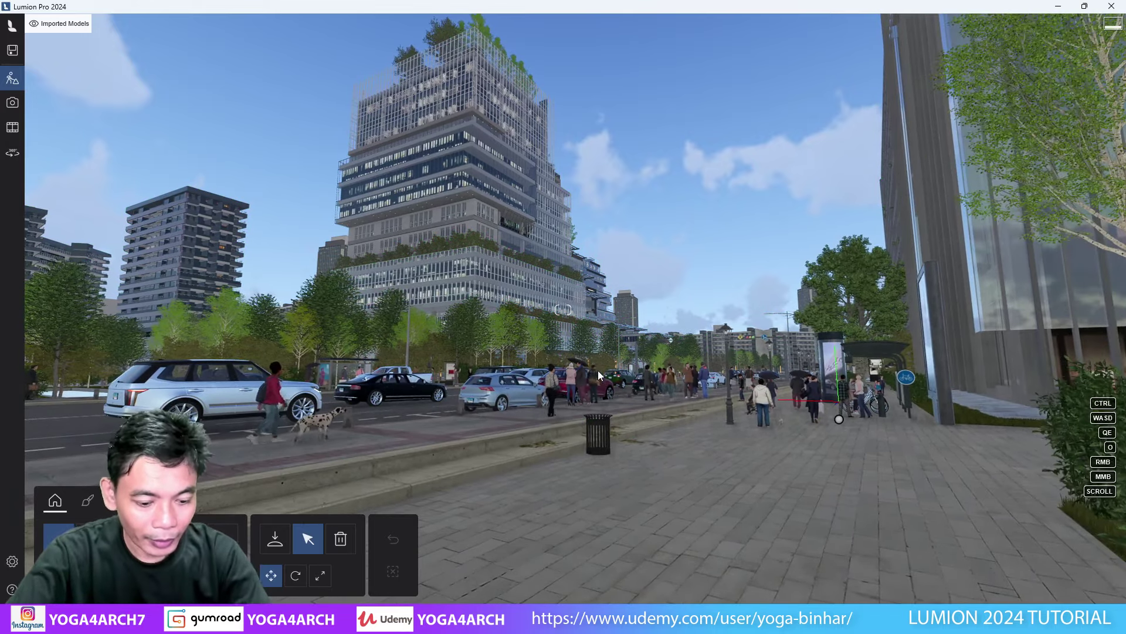
key(w)
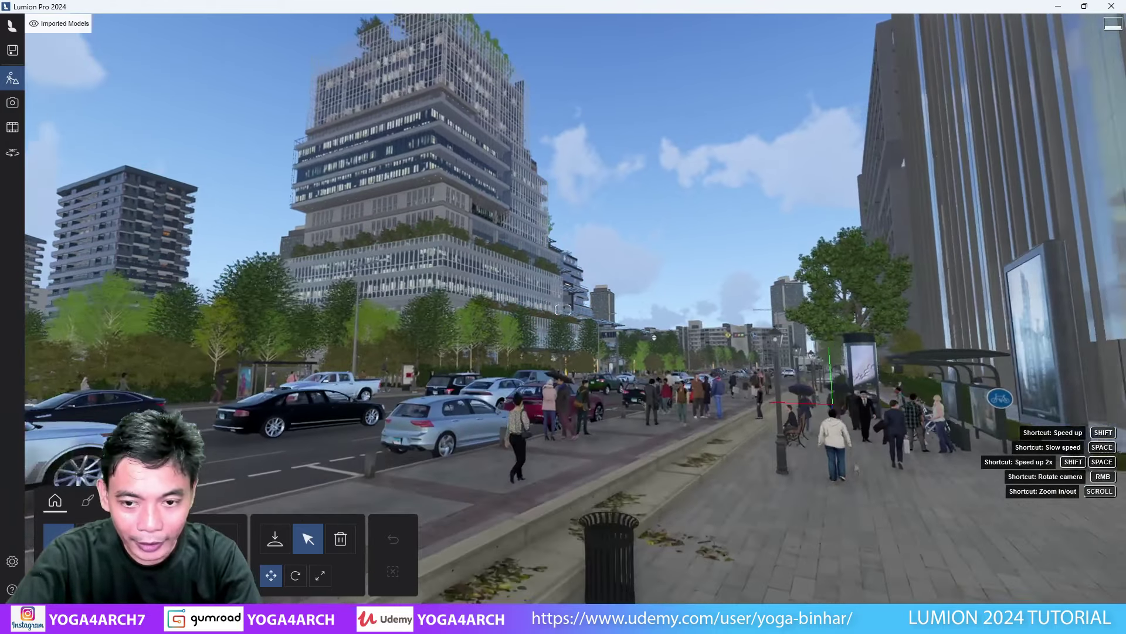
mouse_move(598, 371)
right_down()
mouse_move(639, 371)
mouse_move(528, 371)
mouse_move(625, 344)
right_up()
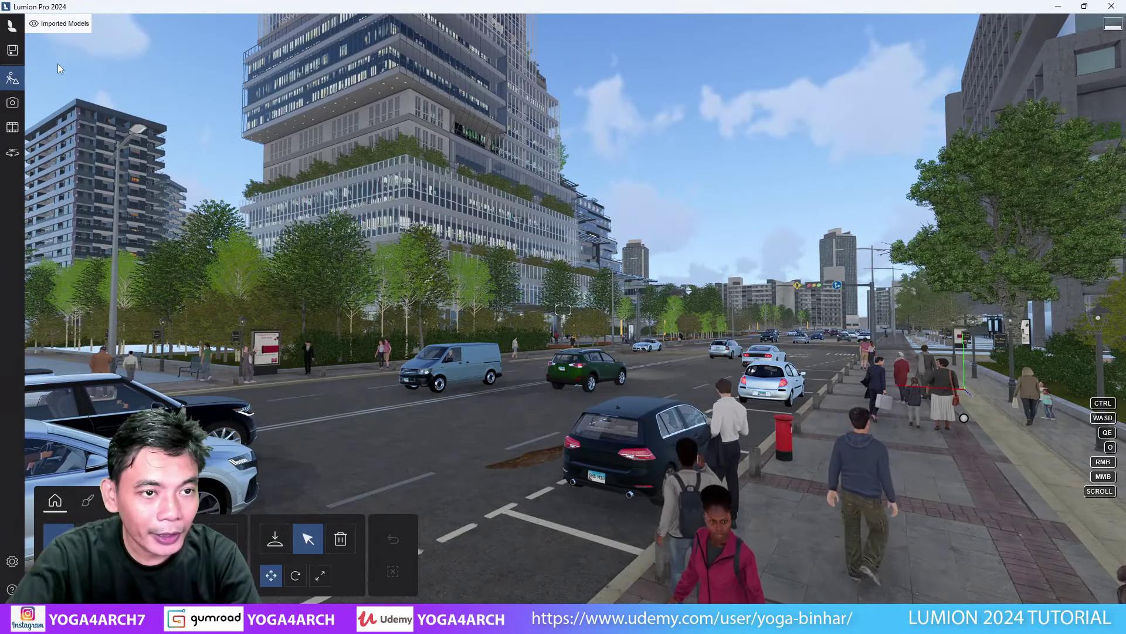
mouse_move(13, 50)
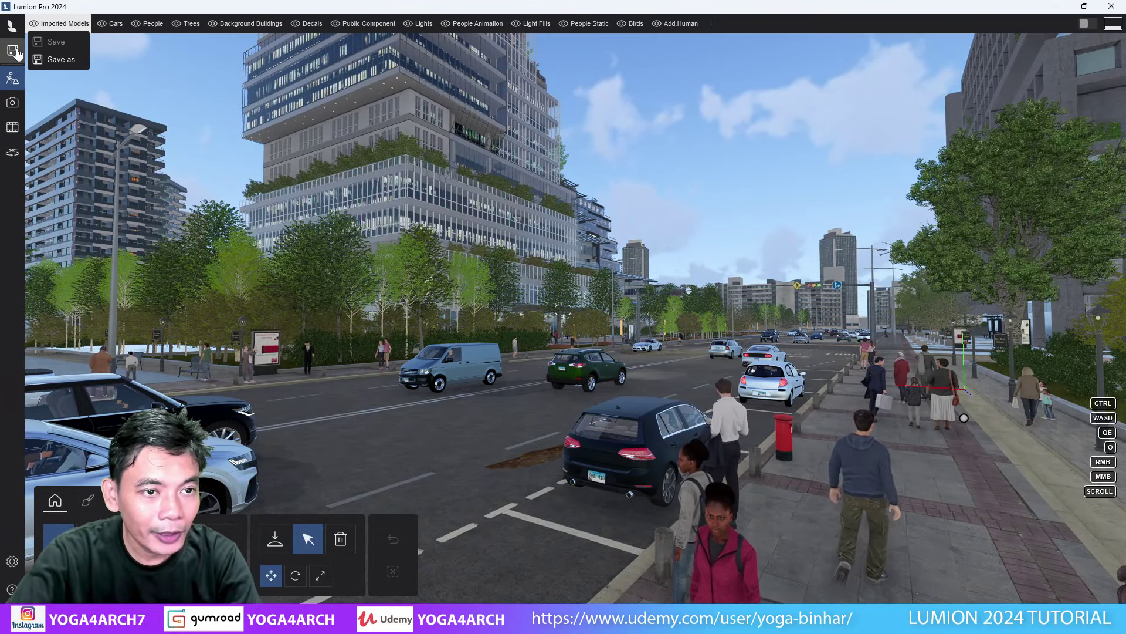
In photo mode, try Balanced and High in the Ray tracing effect, then settle on Fast
click(12, 102)
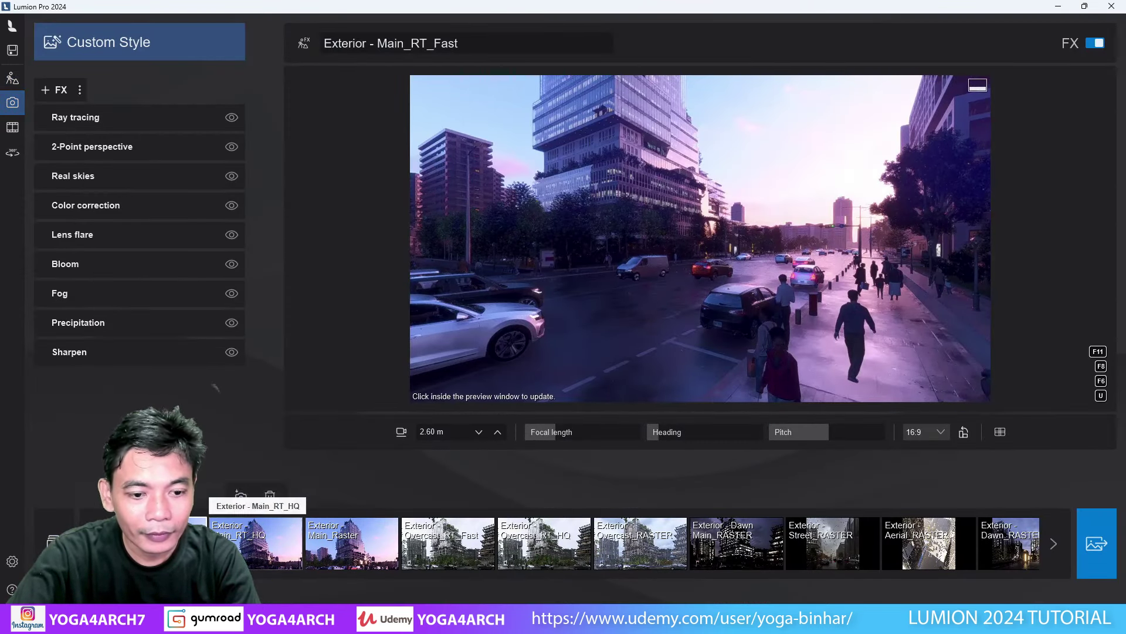
click(624, 335)
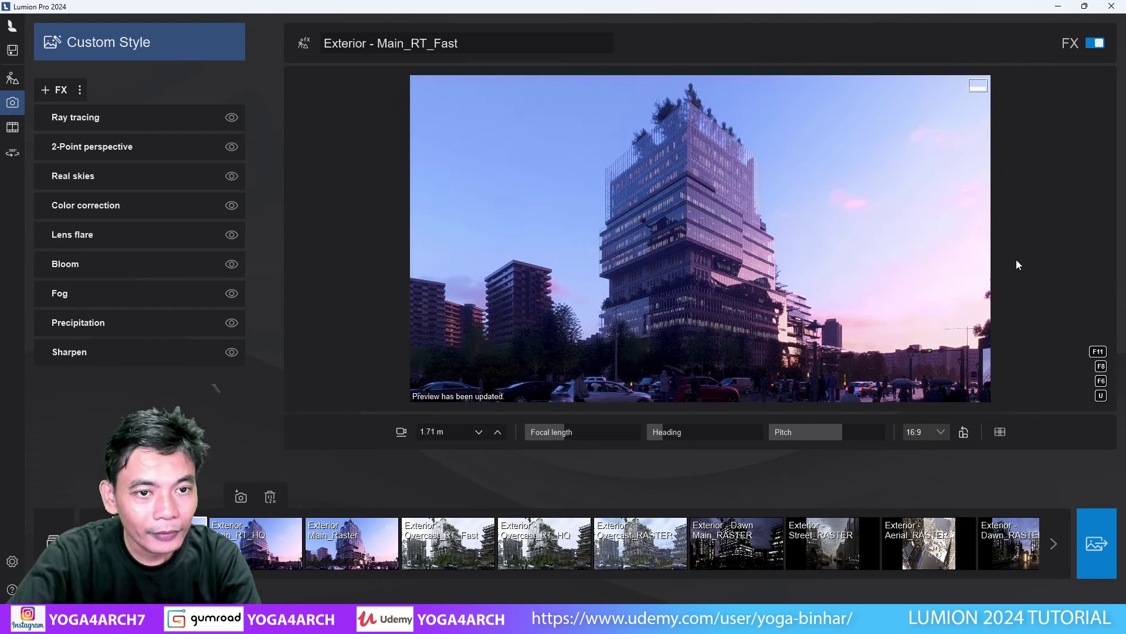
click(151, 119)
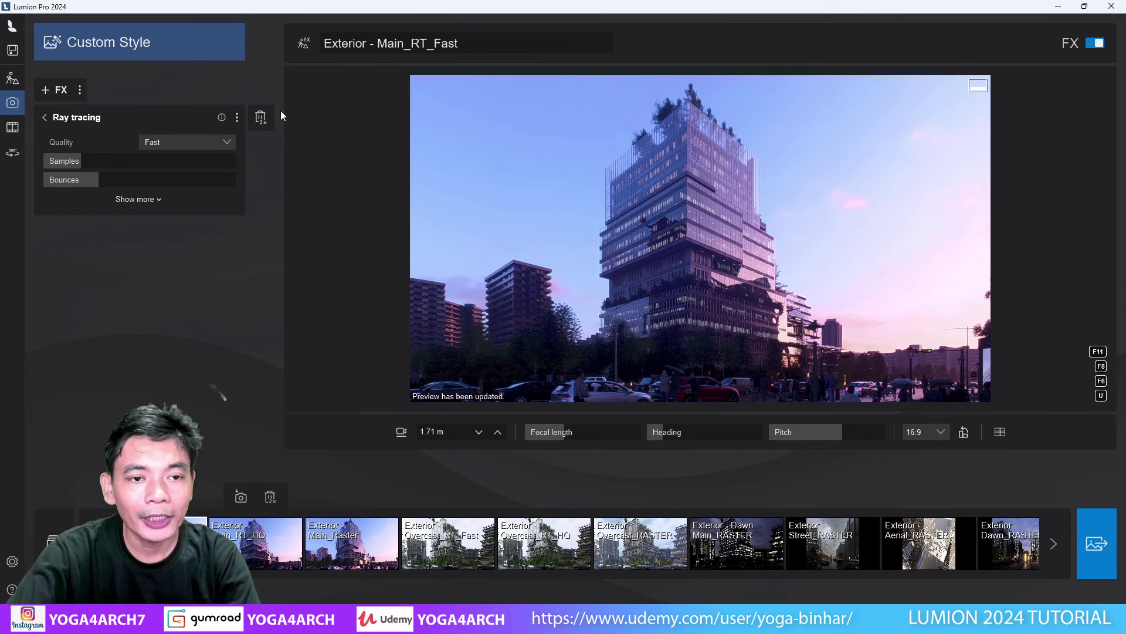
click(205, 146)
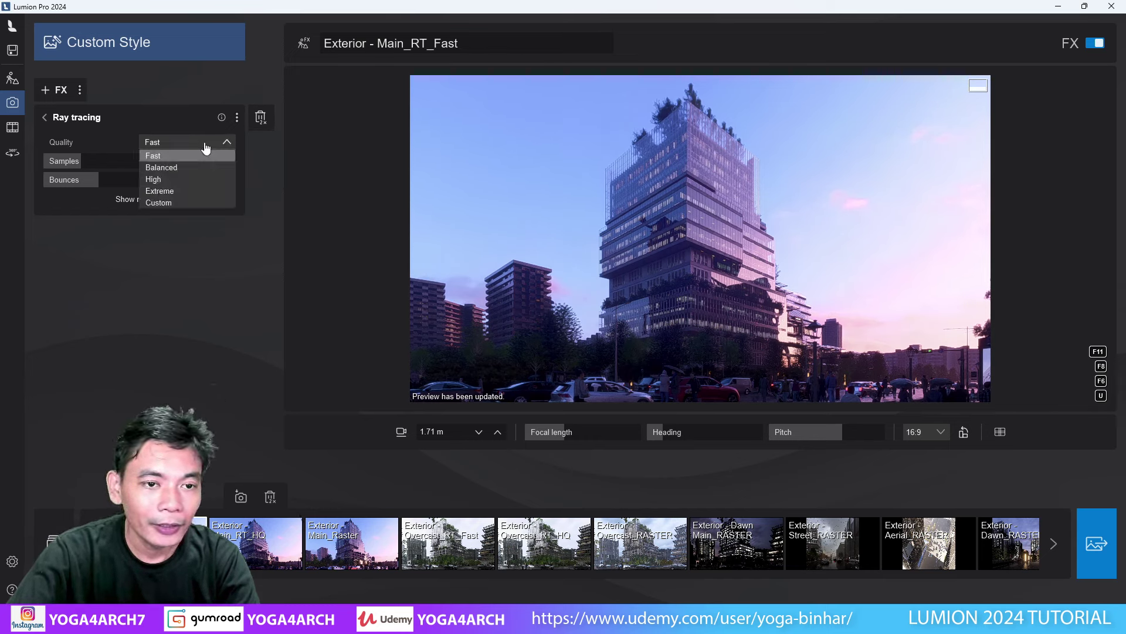
click(178, 168)
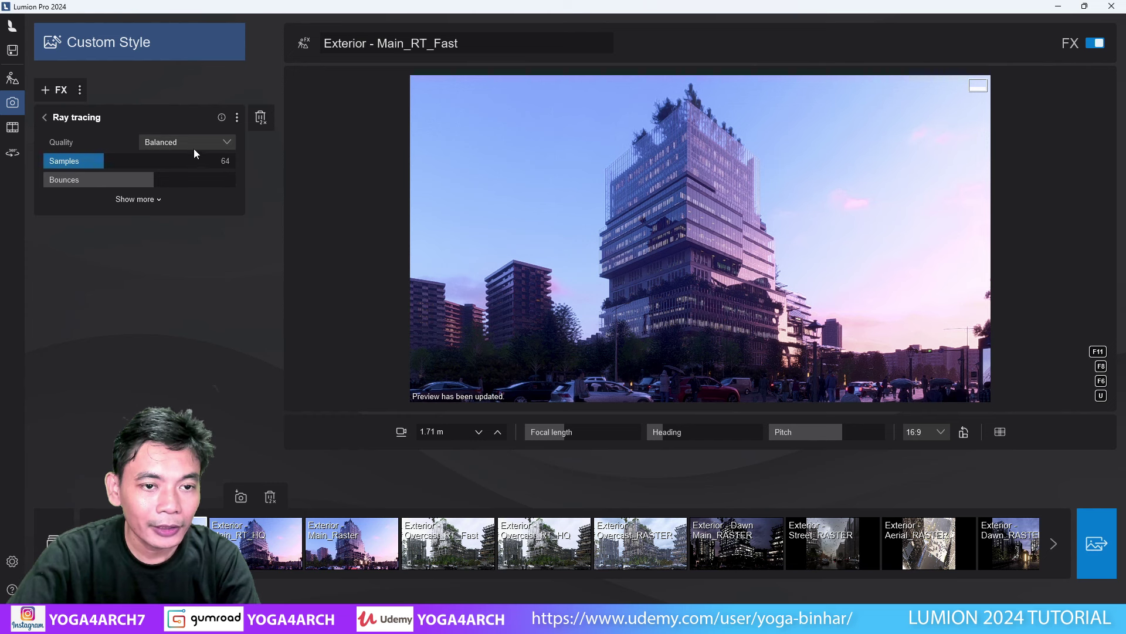
click(196, 144)
click(176, 179)
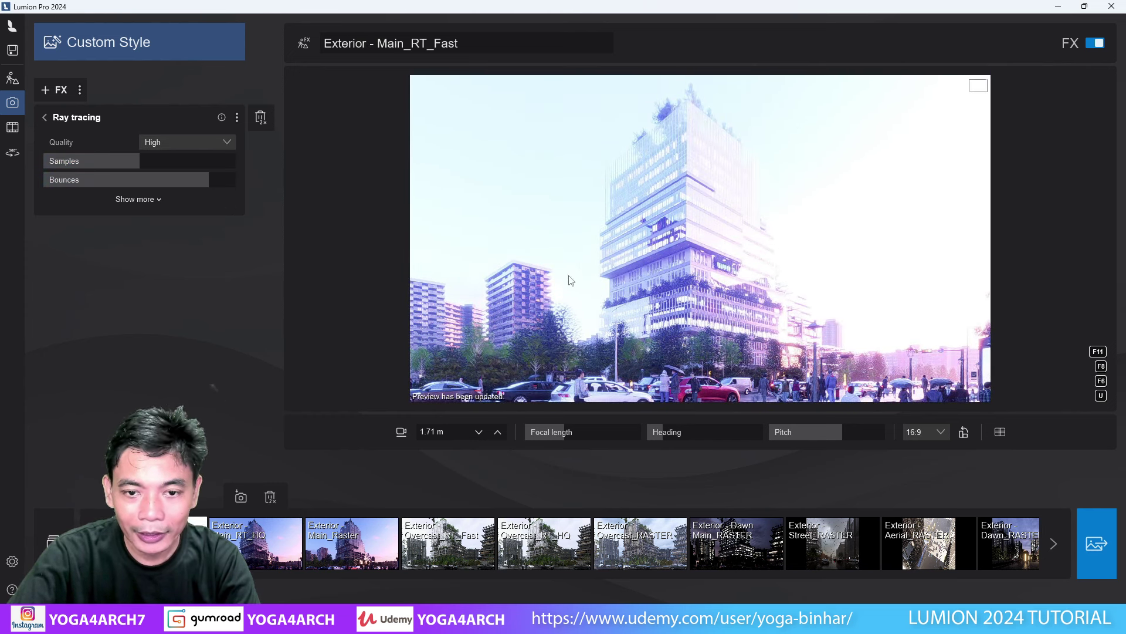
click(223, 145)
click(179, 155)
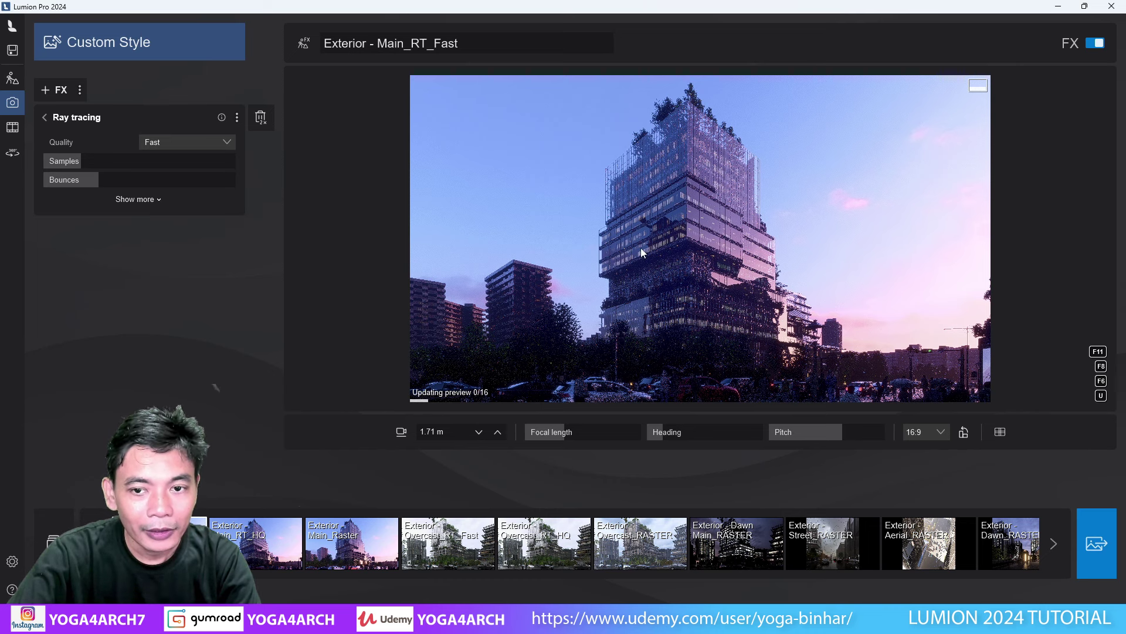
Reframe the tower view at street level, store the camera, and open the photo render options
mouse_move(641, 248)
right_down()
mouse_move(759, 264)
mouse_move(639, 238)
right_up()
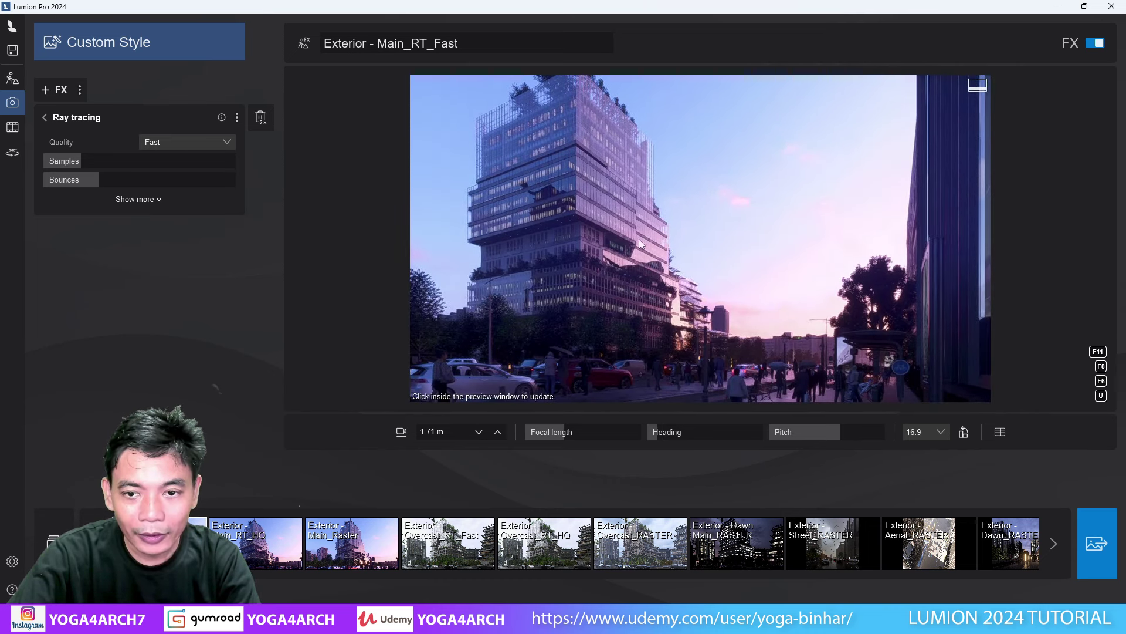
right_drag(737, 259, 763, 258)
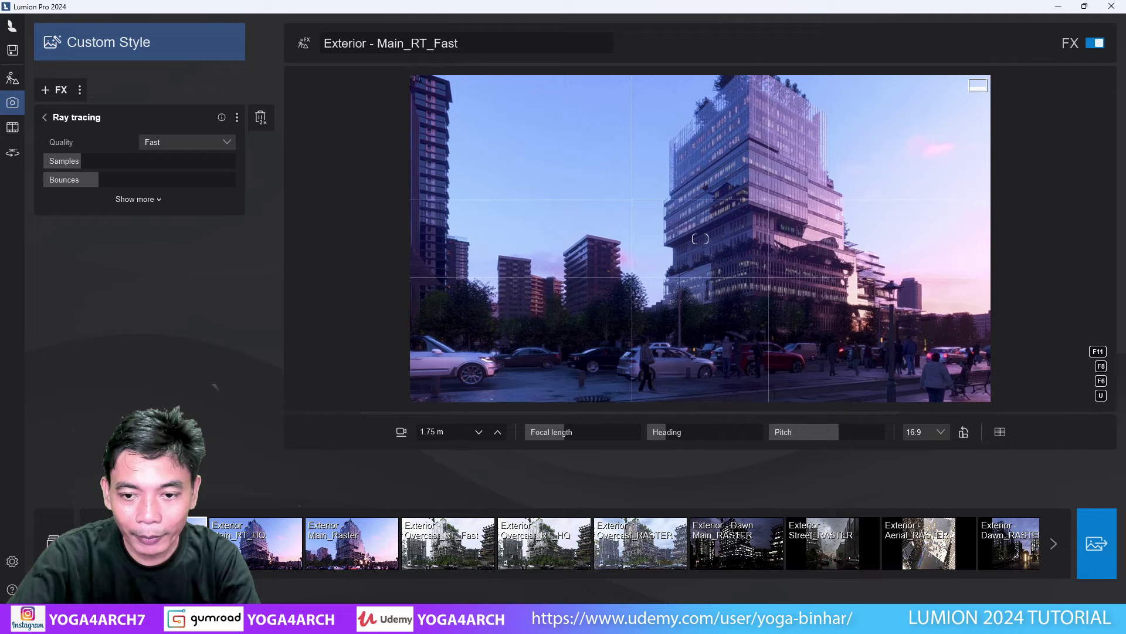
mouse_move(700, 239)
right_down()
mouse_move(710, 272)
mouse_move(700, 239)
mouse_move(895, 228)
right_up()
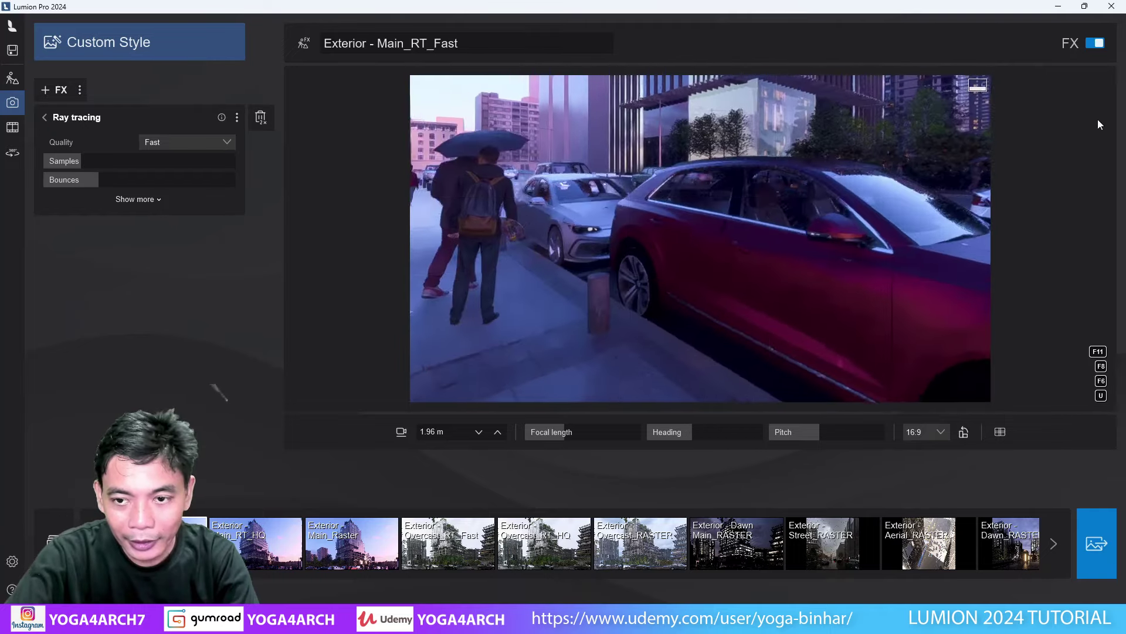
key(e)
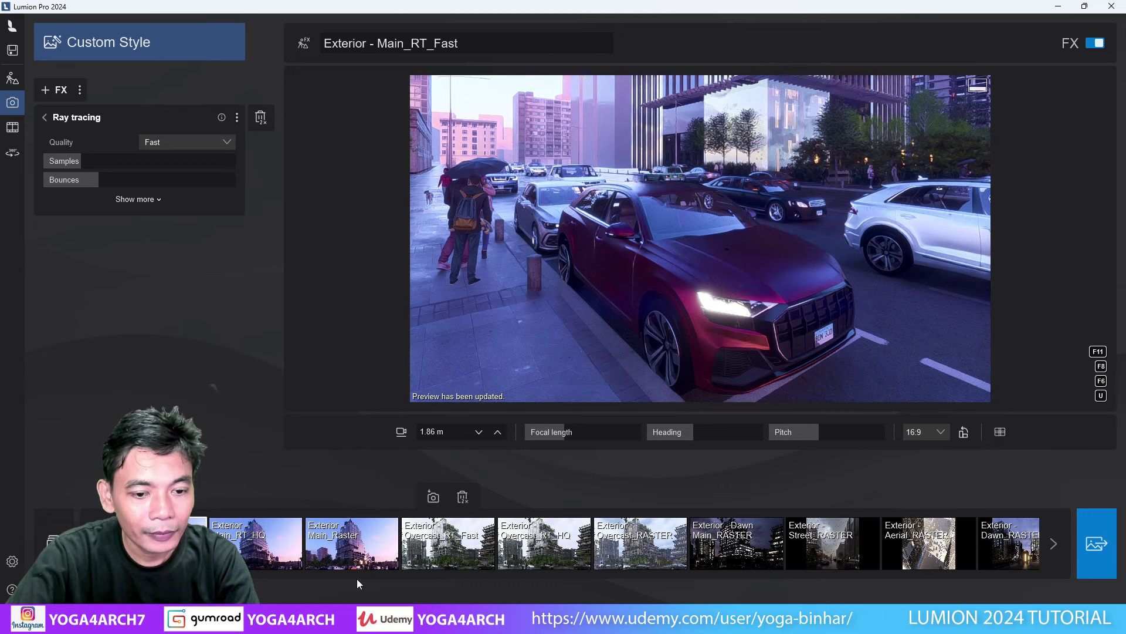
key(shift+4)
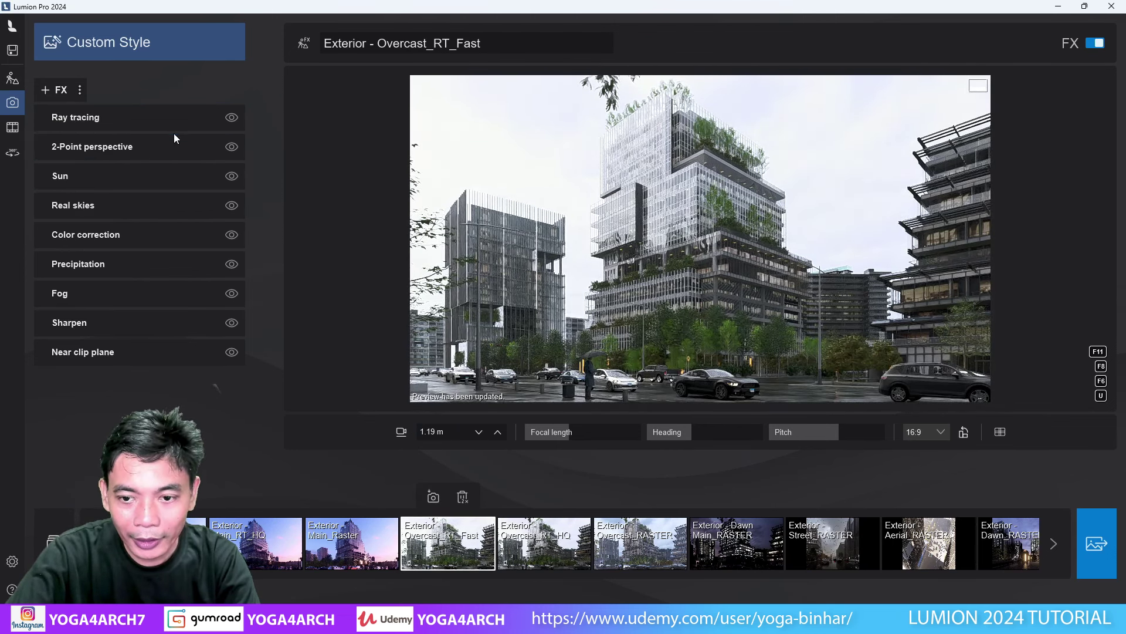
click(194, 117)
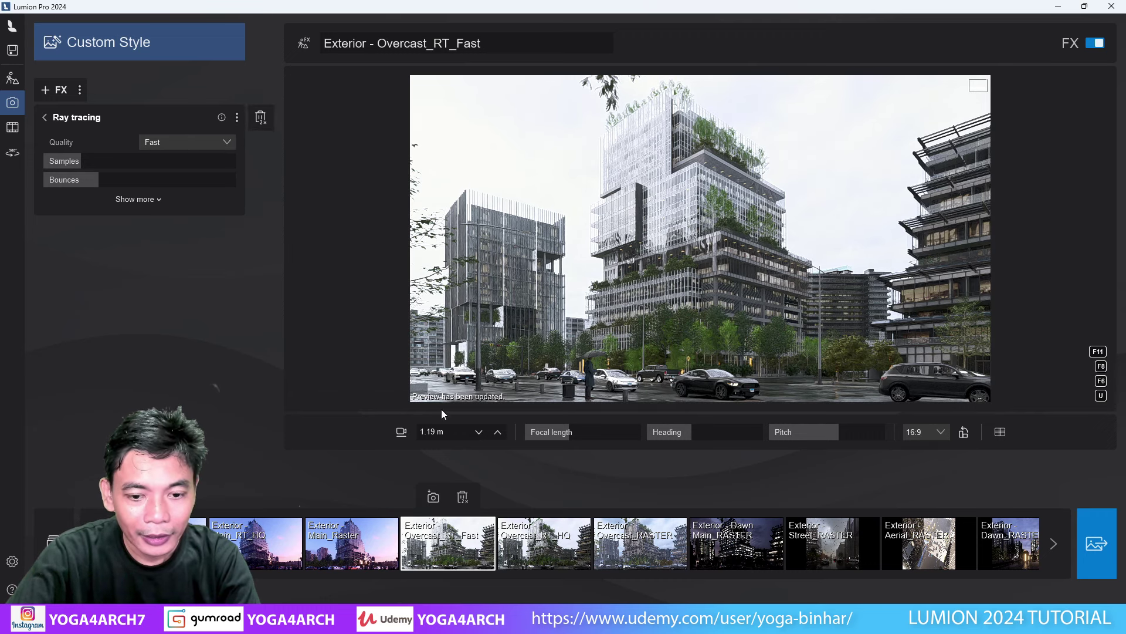
click(434, 499)
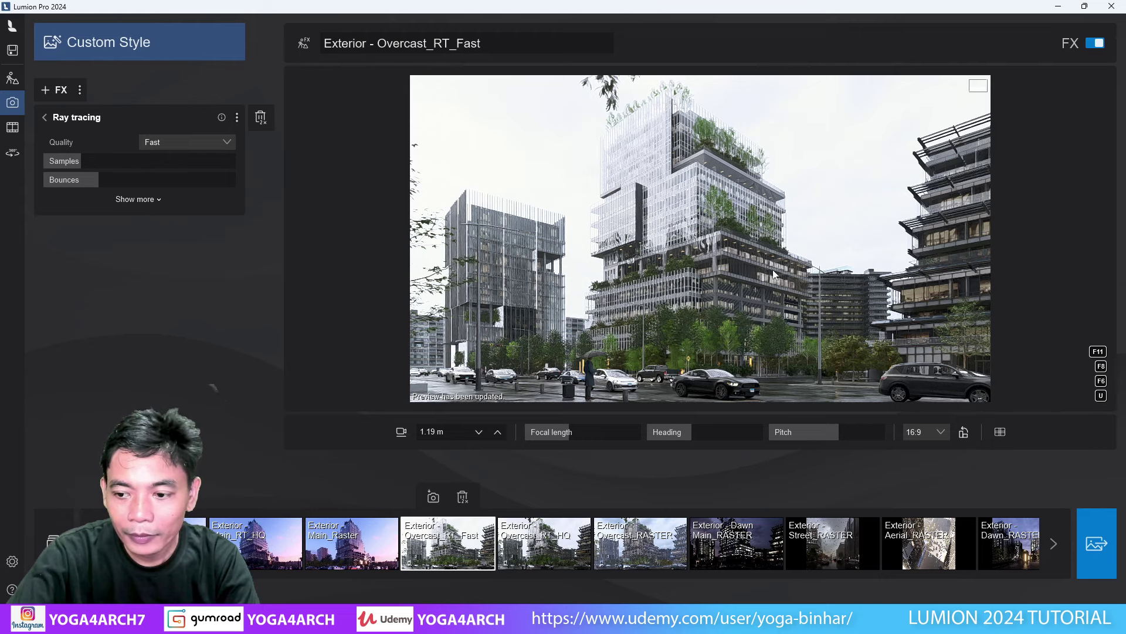
click(1101, 545)
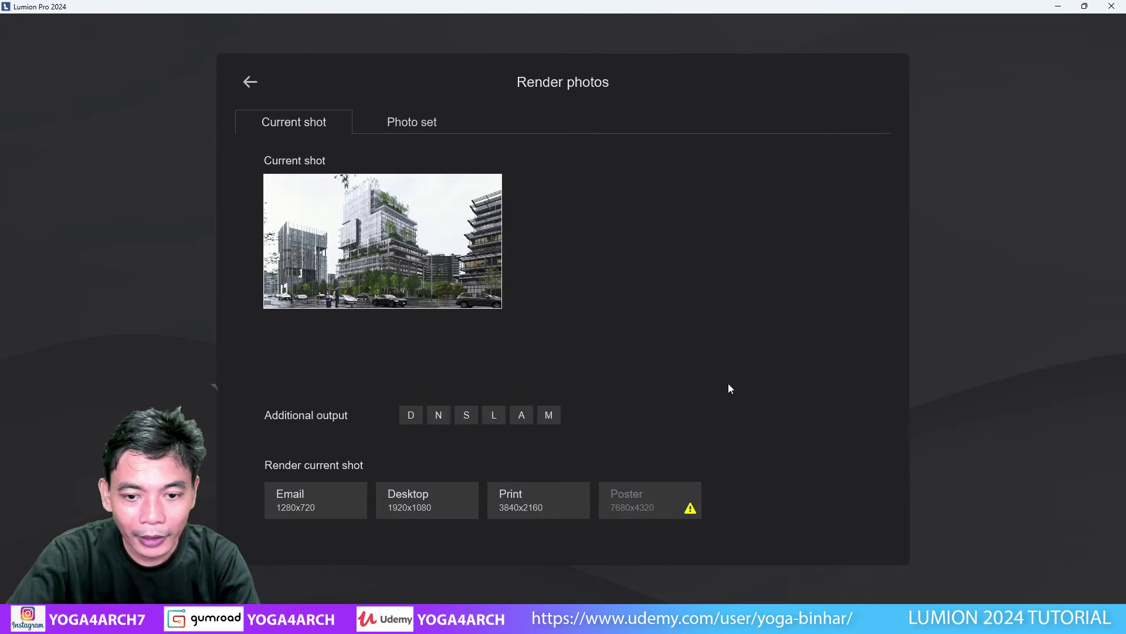
Start a 3840x2160 Print render and create a 'lumion 2024 test' folder in Pictures
click(534, 498)
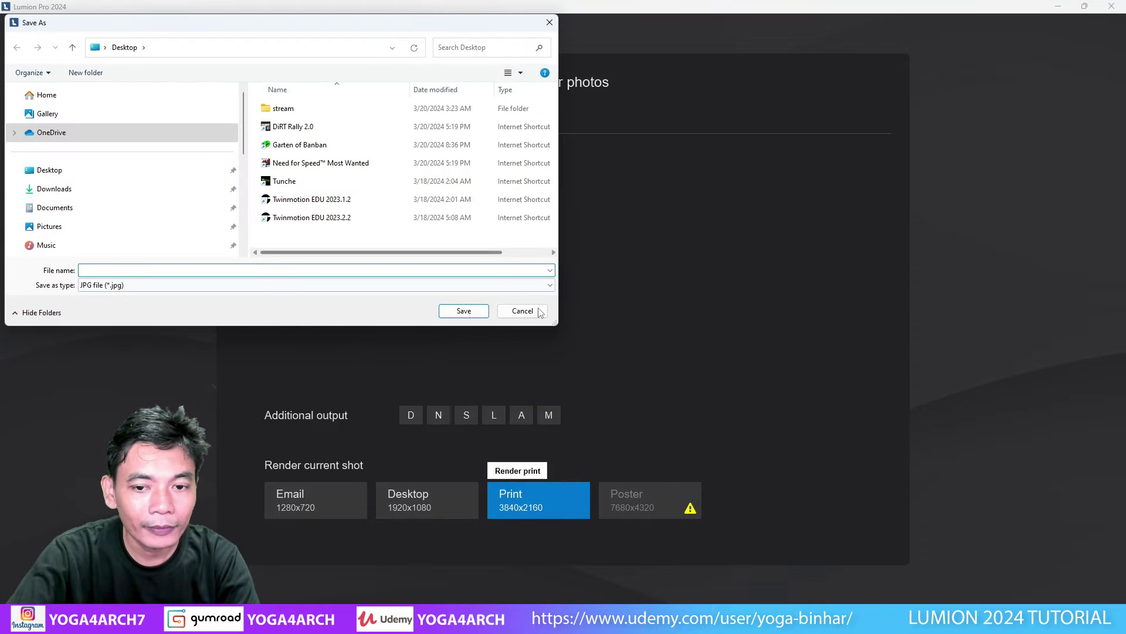
drag(556, 323, 852, 444)
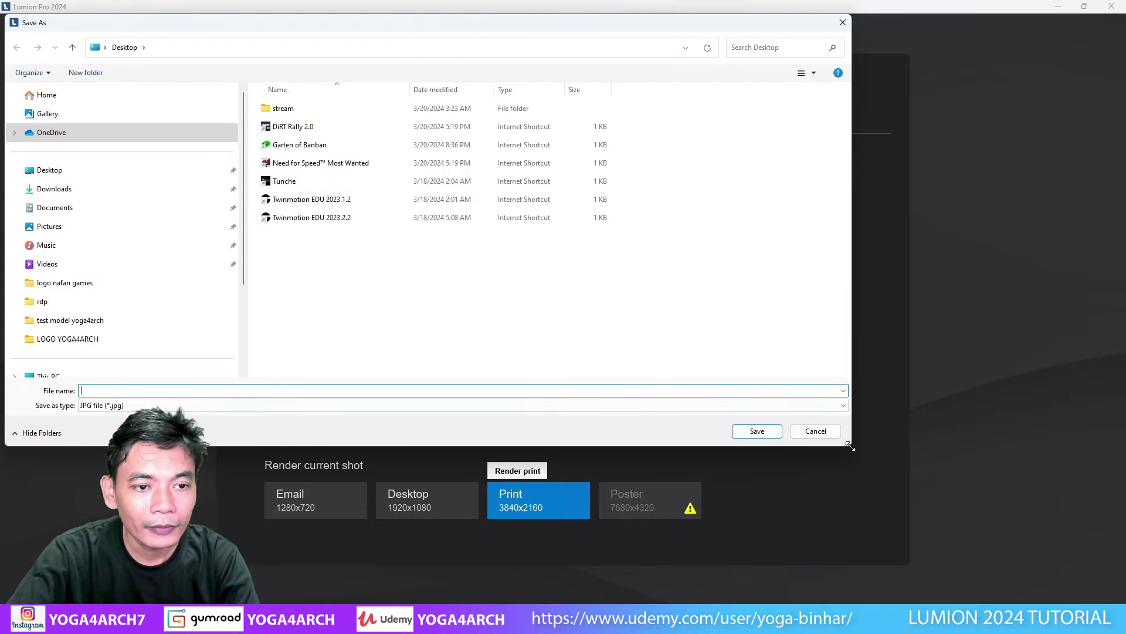
click(138, 235)
right_click(385, 275)
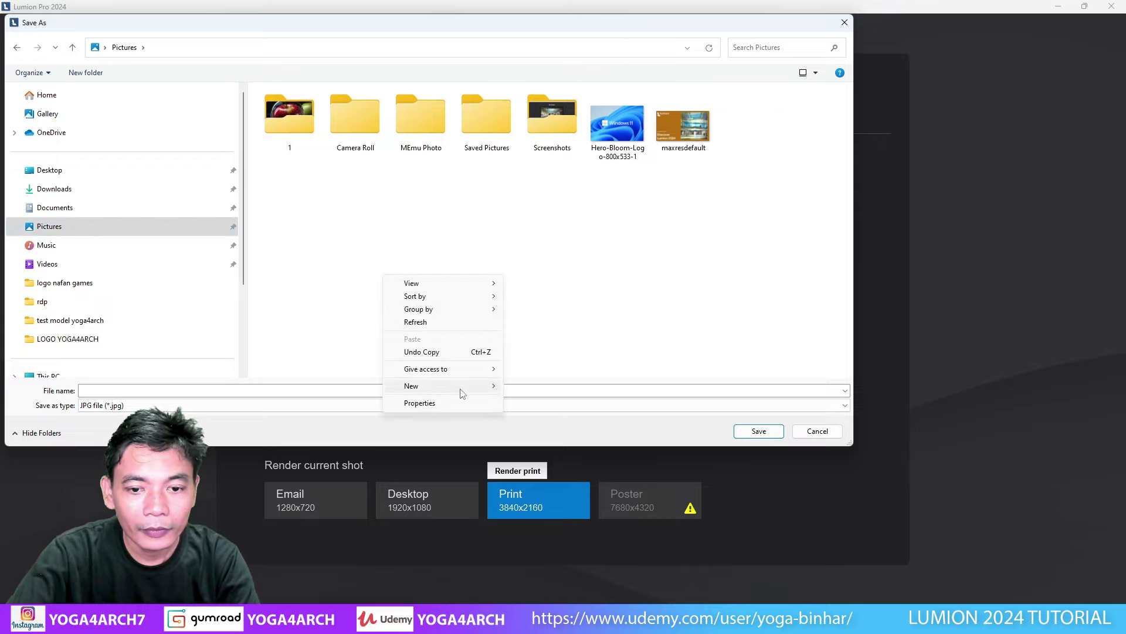
click(531, 385)
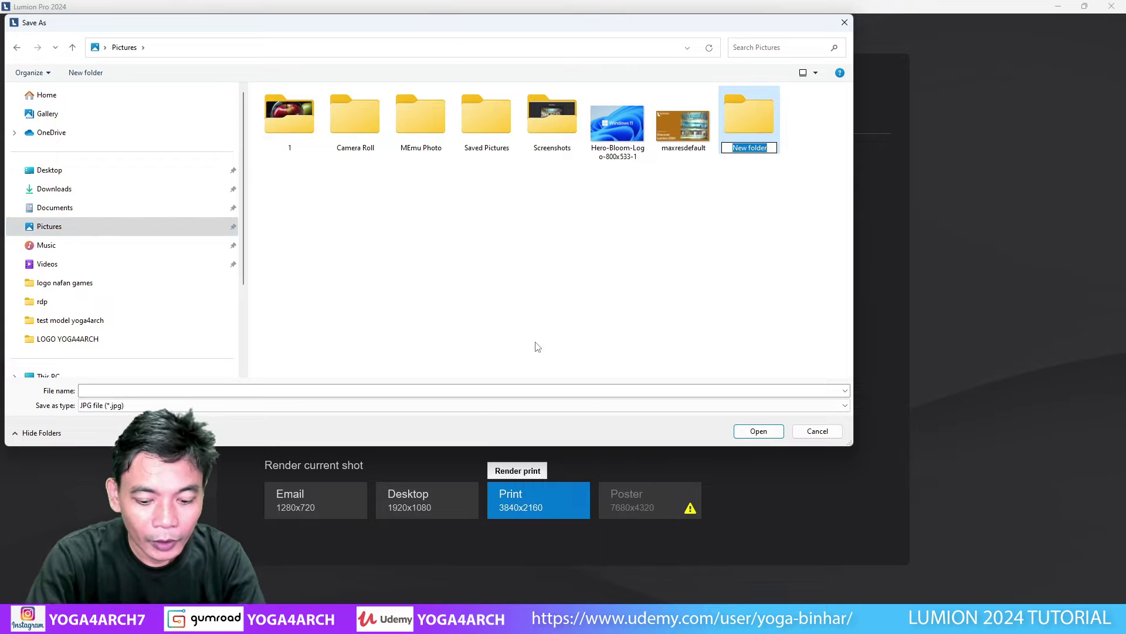
text(lumion 202)
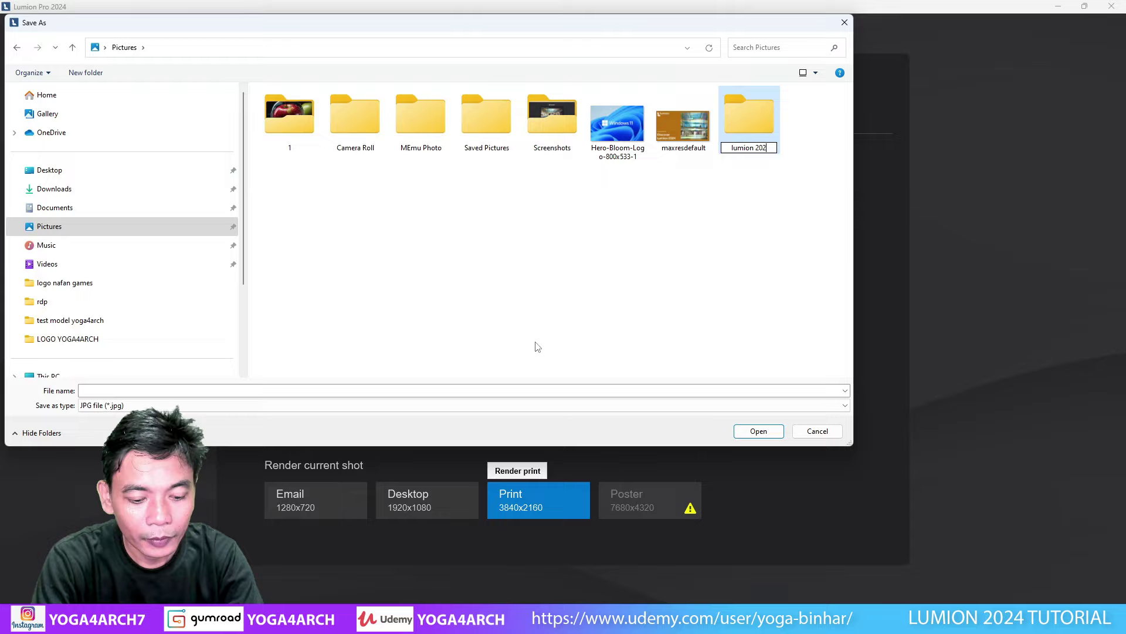
text(4 test)
key(Return)
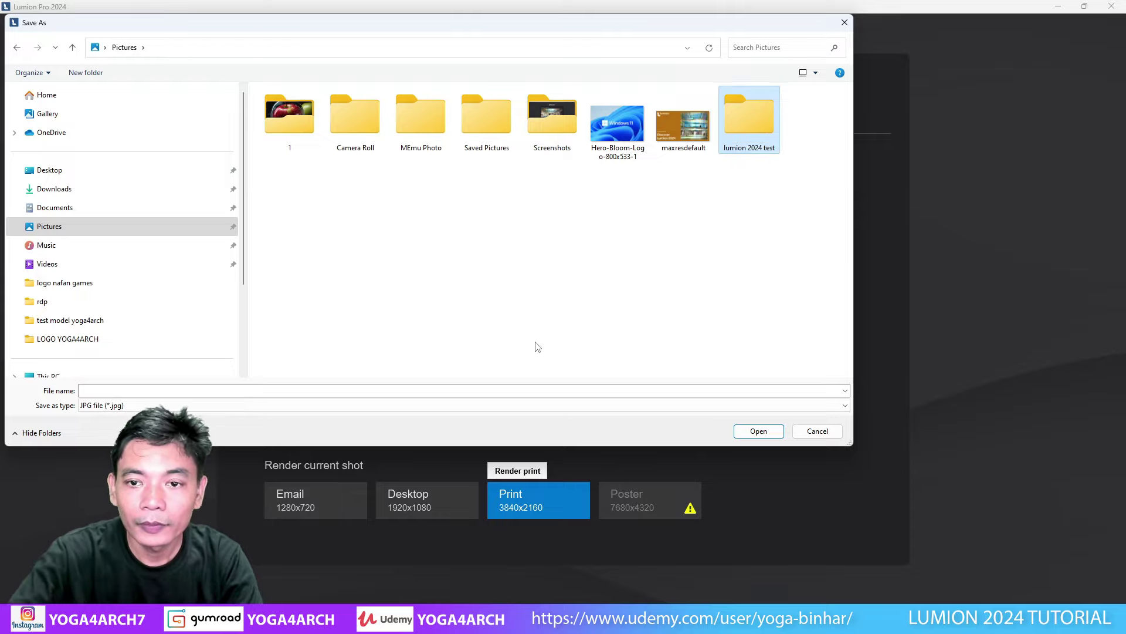
key(Return)
Save the render as 1.jpg and close the finished render
click(388, 389)
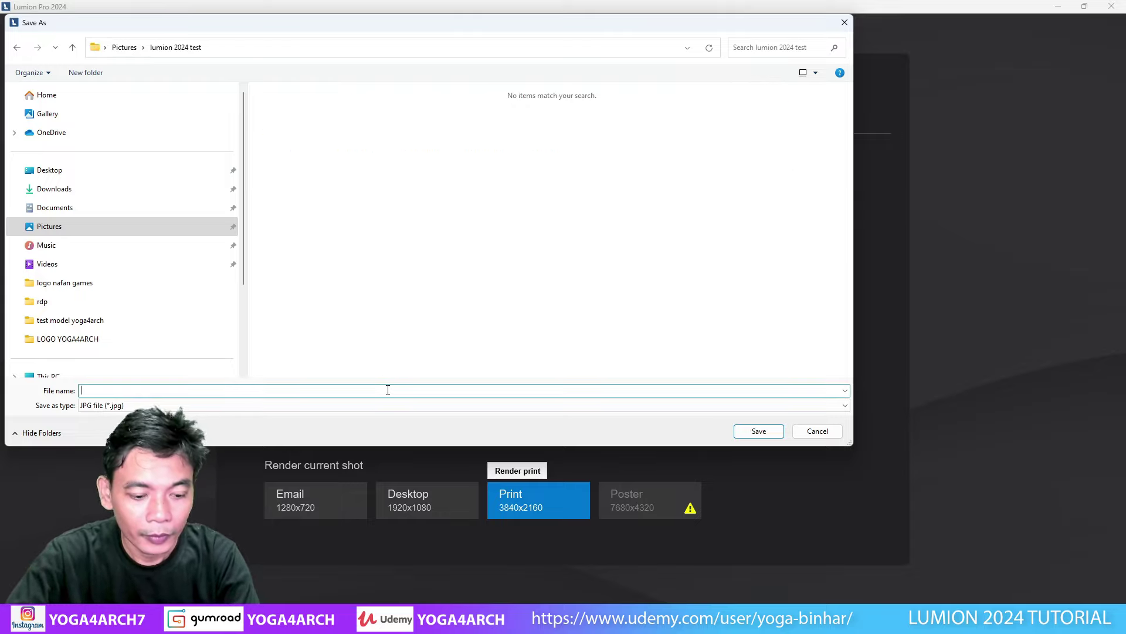
text(1)
click(748, 428)
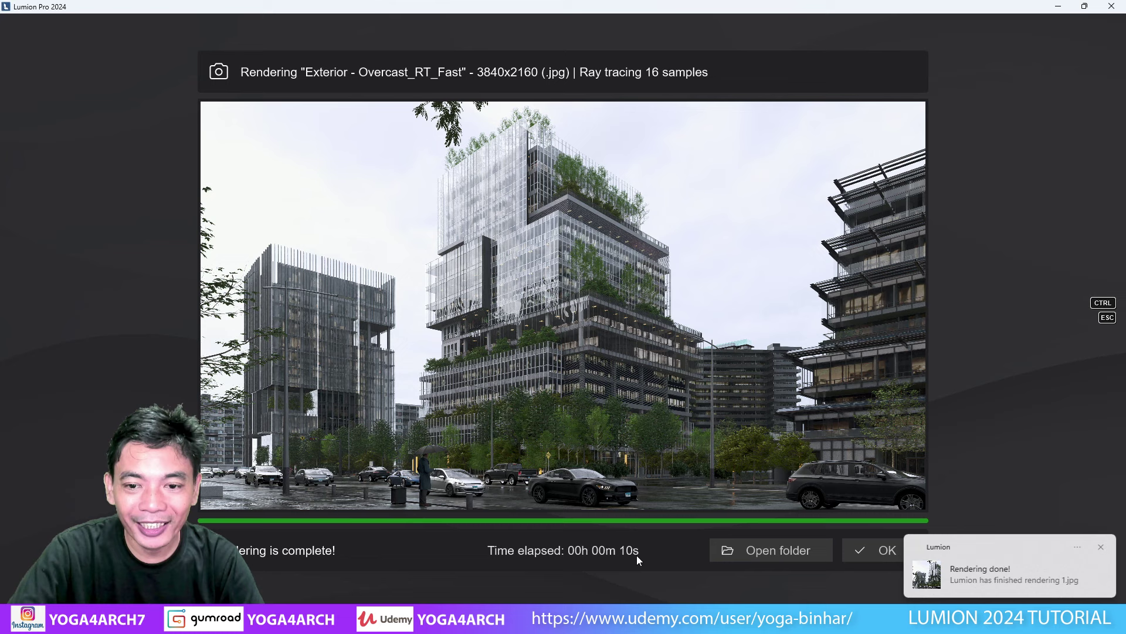
click(902, 540)
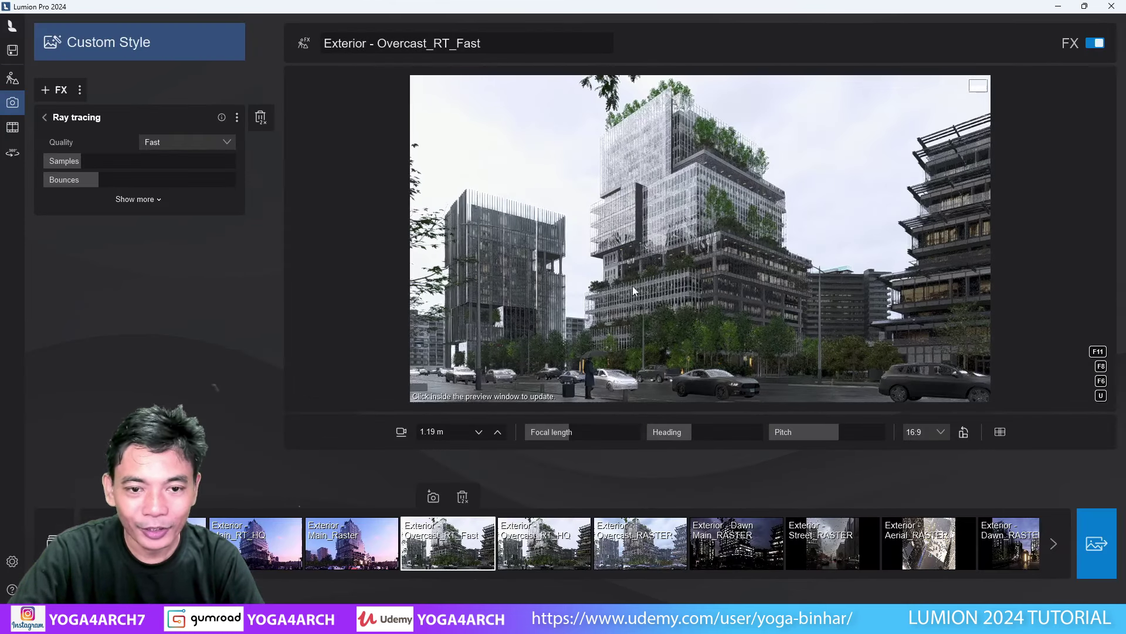
mouse_move(255, 543)
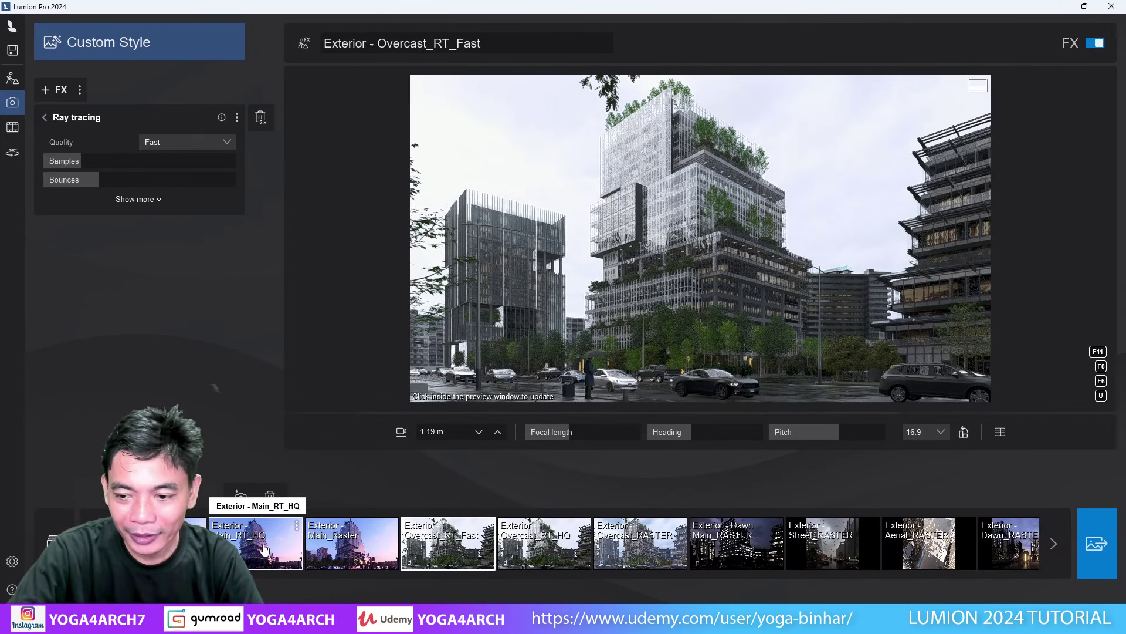
Render the Exterior - Dawn_RASTER shot at Print size as 2.jpg
key(shift+0)
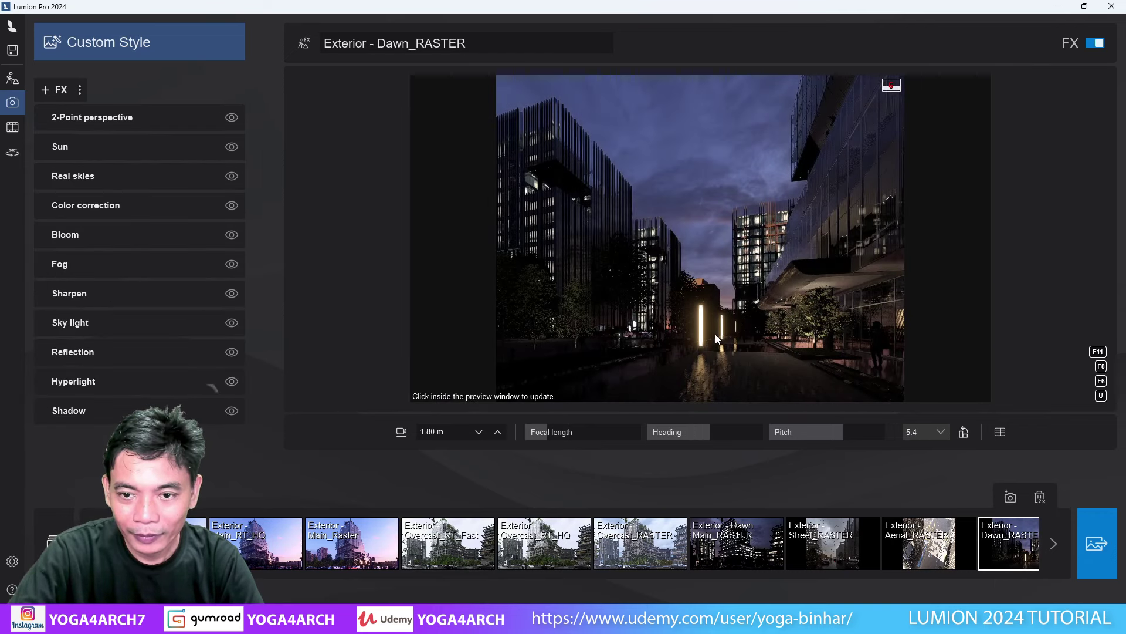
click(716, 334)
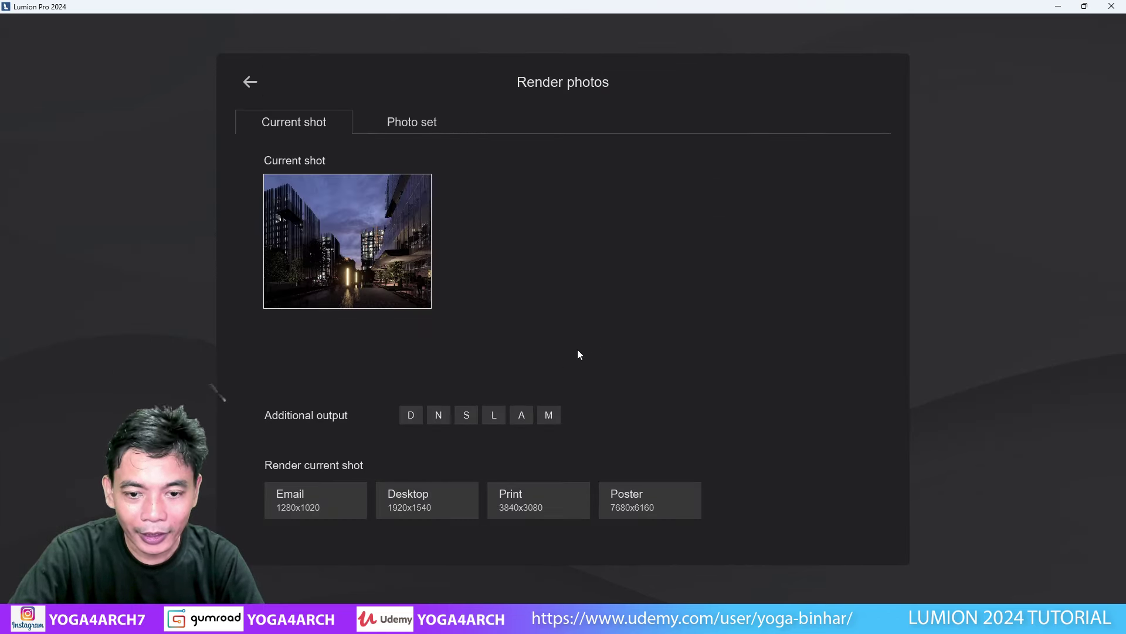
click(526, 498)
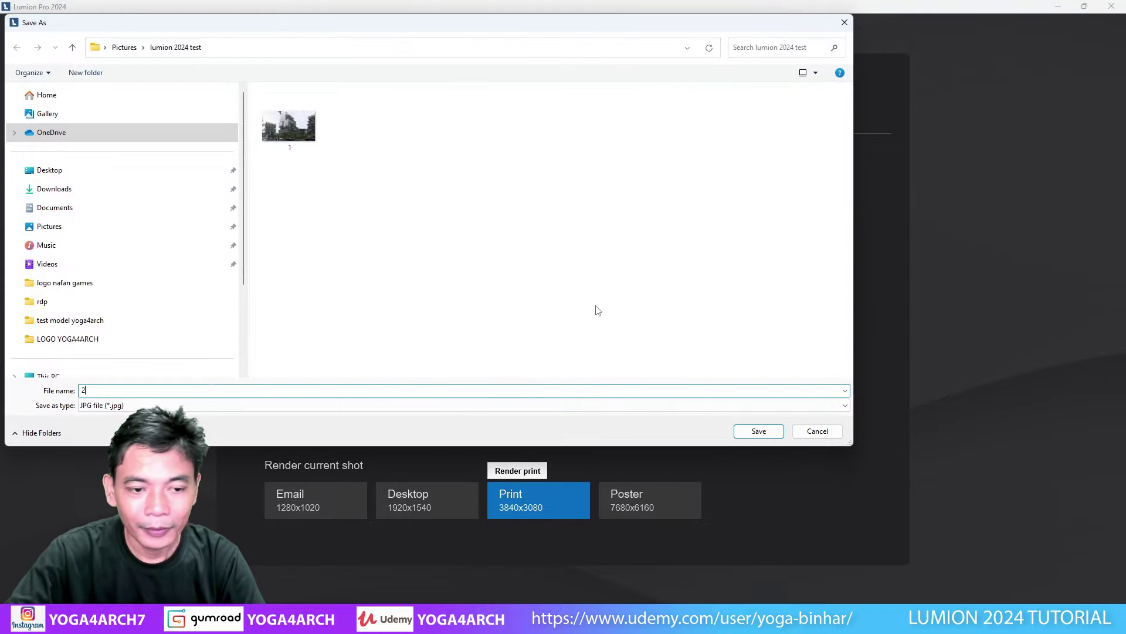
key(Return)
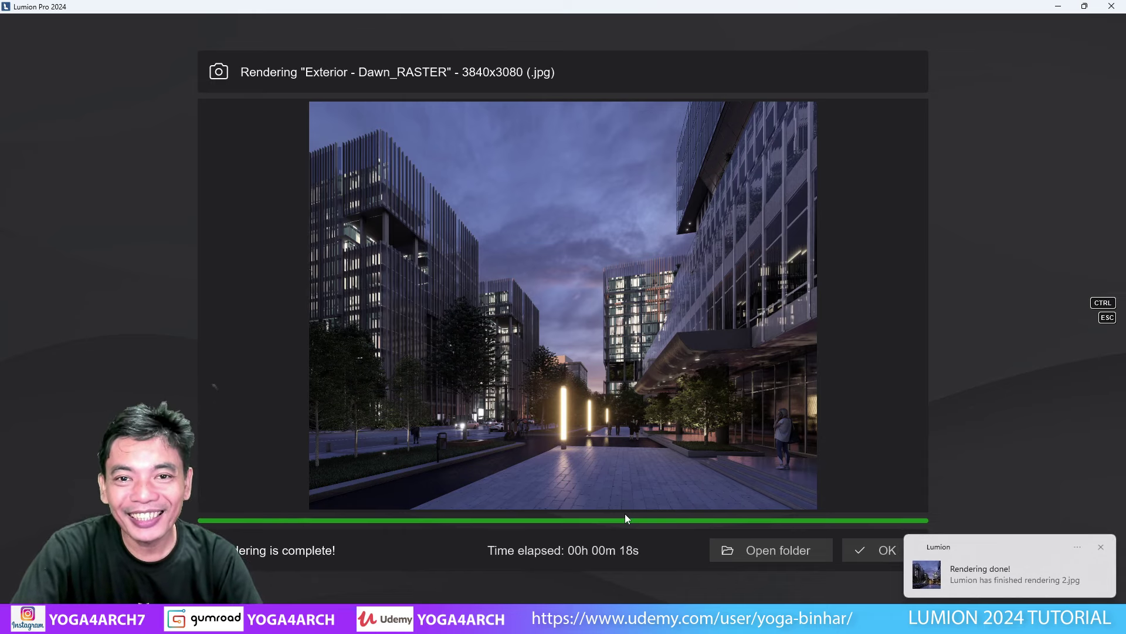
Open 2.jpg from the render folder in Photos, then zoom in and pan around it
click(795, 550)
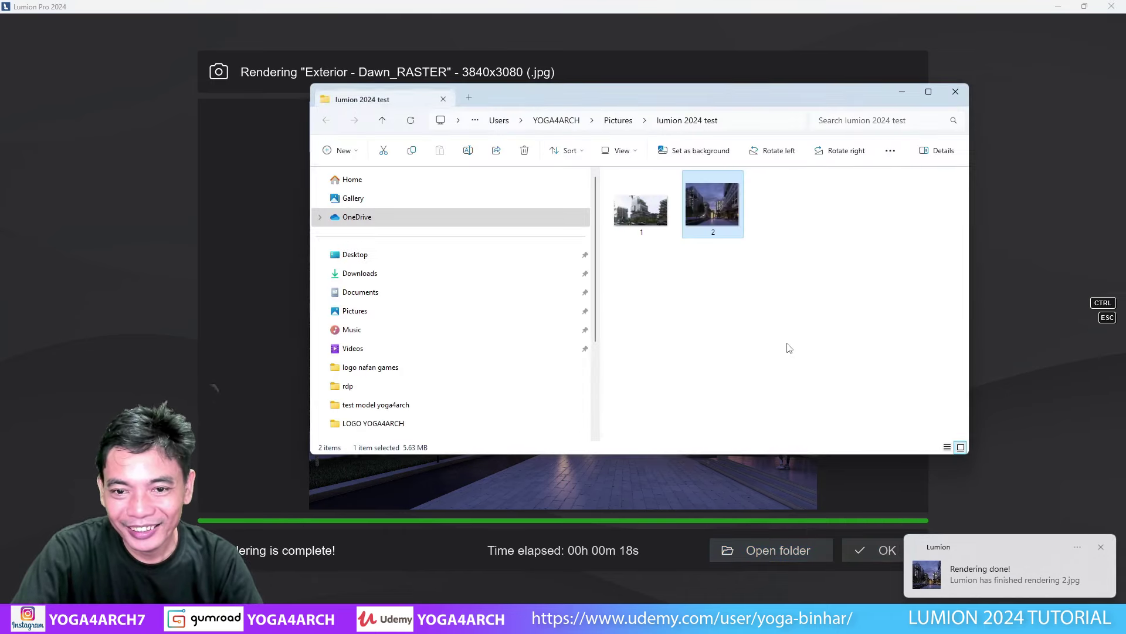
double_click(728, 226)
scroll(740, 346, up, 2)
scroll(740, 346, up, 1)
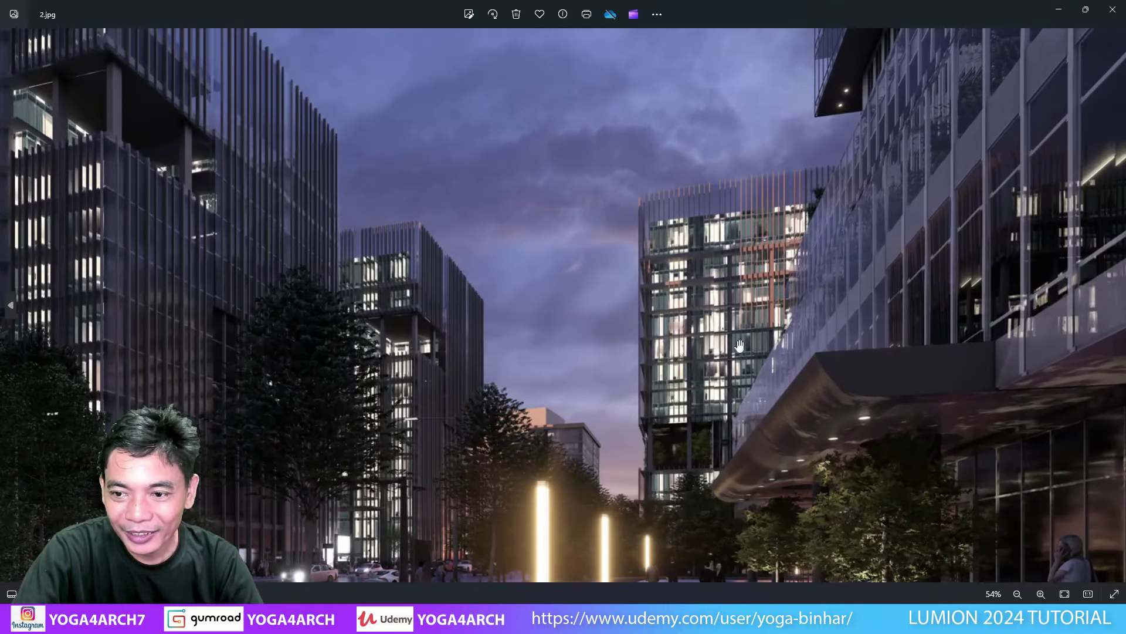
drag(739, 346, 396, 109)
mouse_move(666, 249)
mouse_down()
mouse_move(274, 422)
mouse_move(281, 302)
mouse_up()
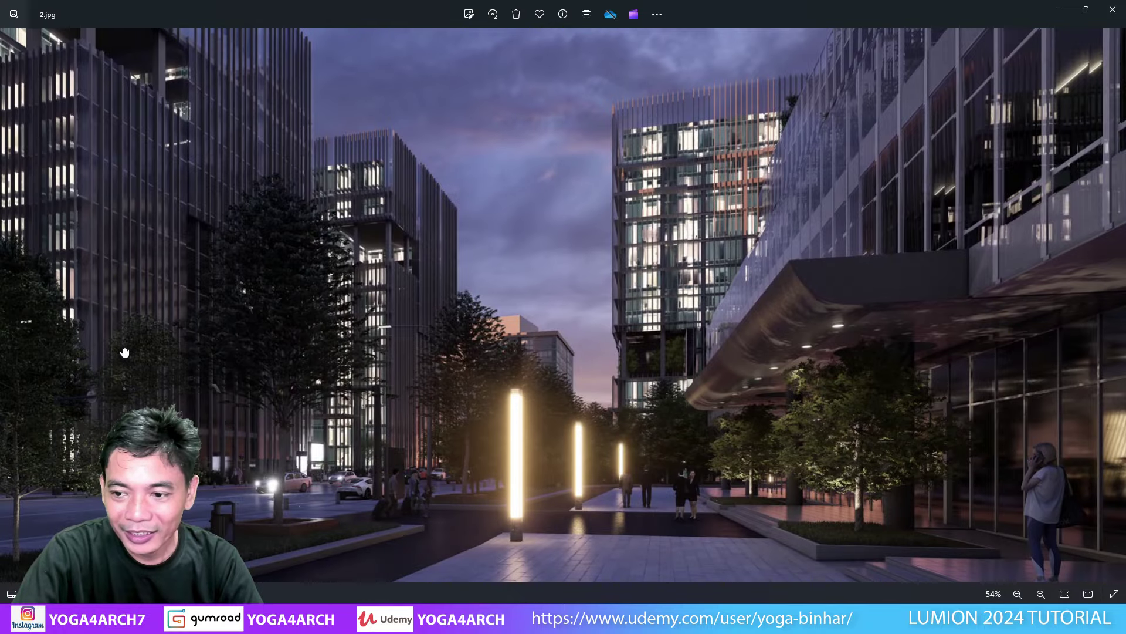
scroll(522, 374, down, 1)
scroll(522, 374, down, 2)
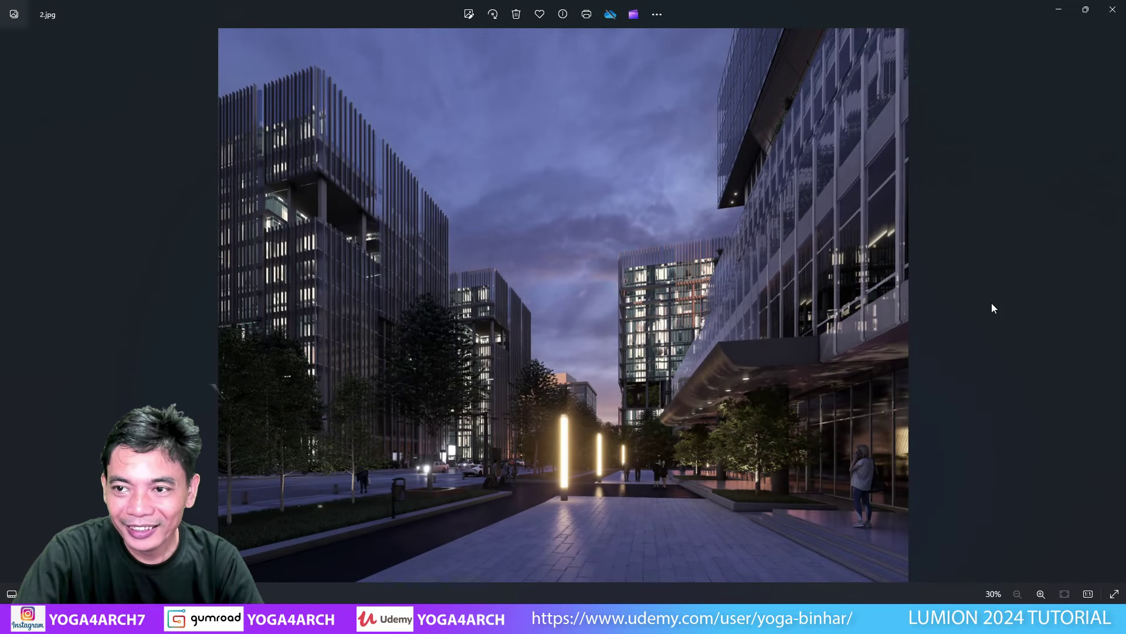
Close Photos and Explorer and dismiss Lumion's render-complete screen
click(1113, 10)
click(949, 94)
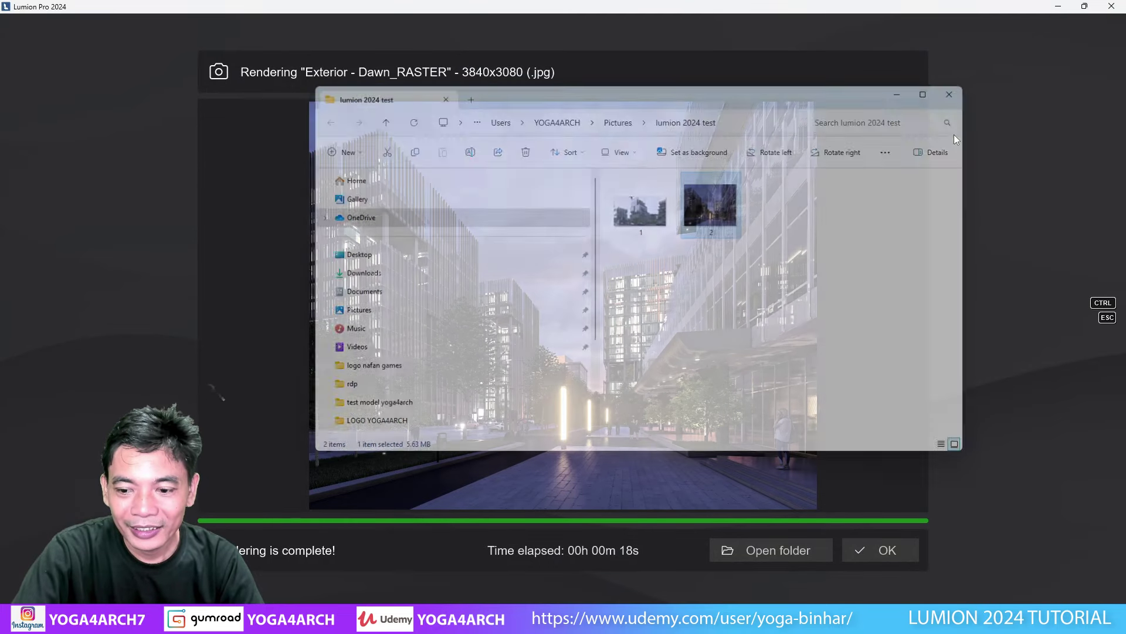
click(862, 550)
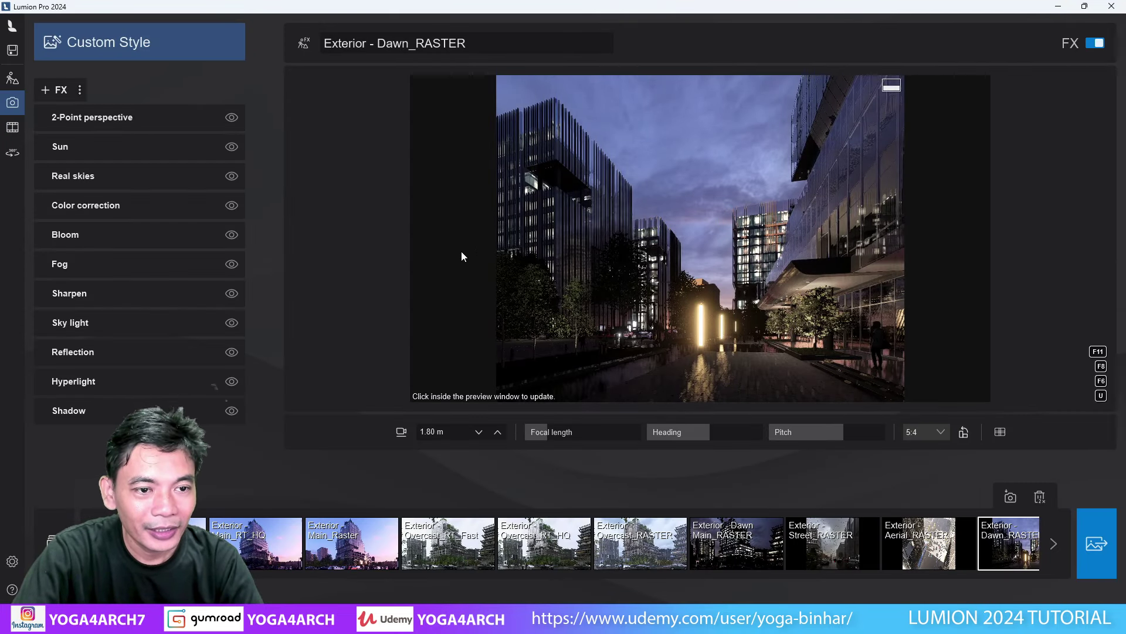
Render the Exterior - Main_RT_HQ shot at 3840x2160 Print size as 3.jpg
click(258, 541)
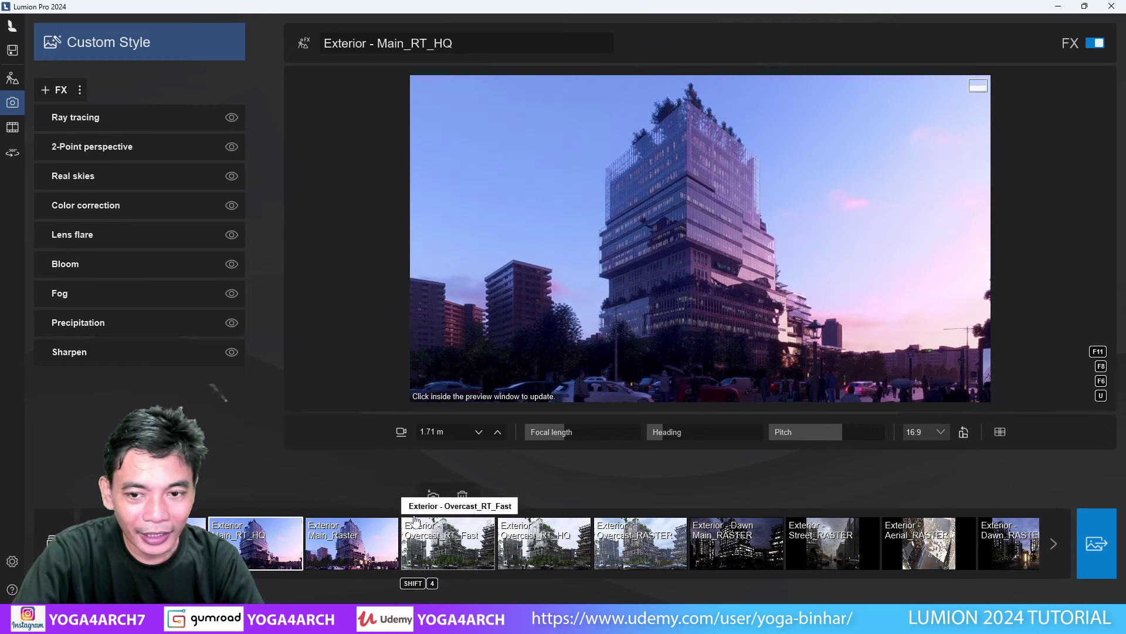
click(667, 332)
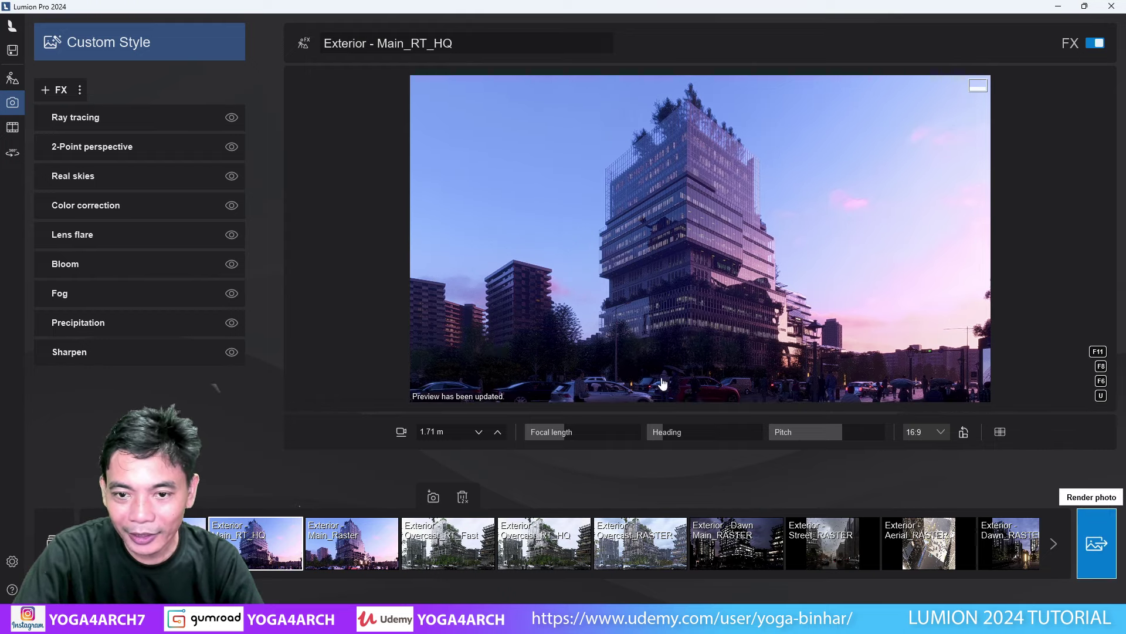
click(1091, 555)
click(550, 508)
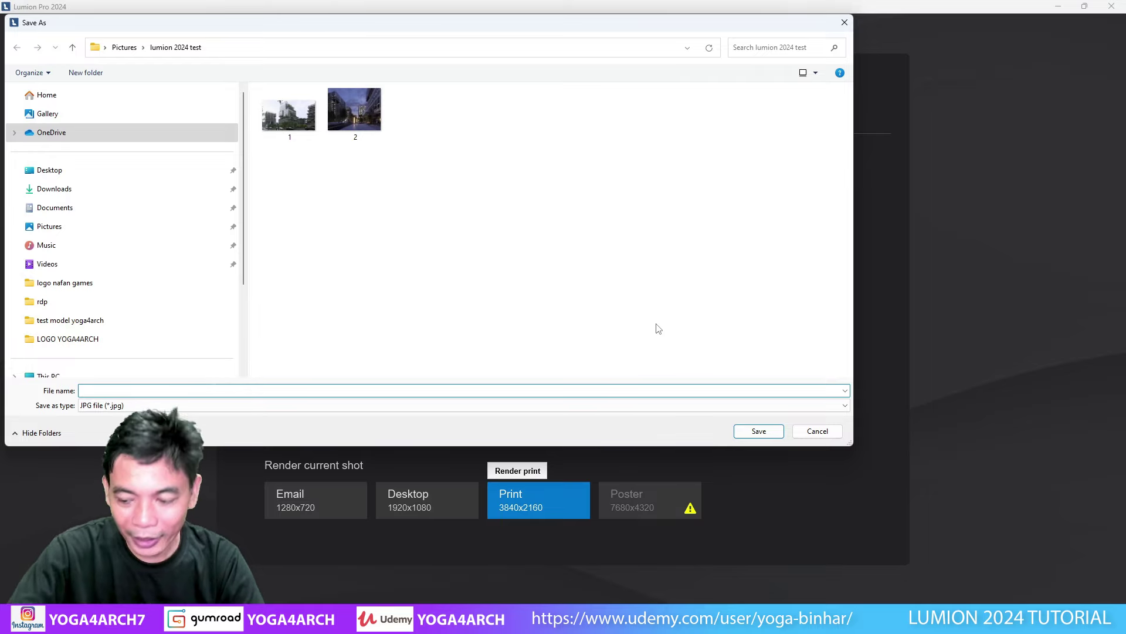
text(3)
click(763, 431)
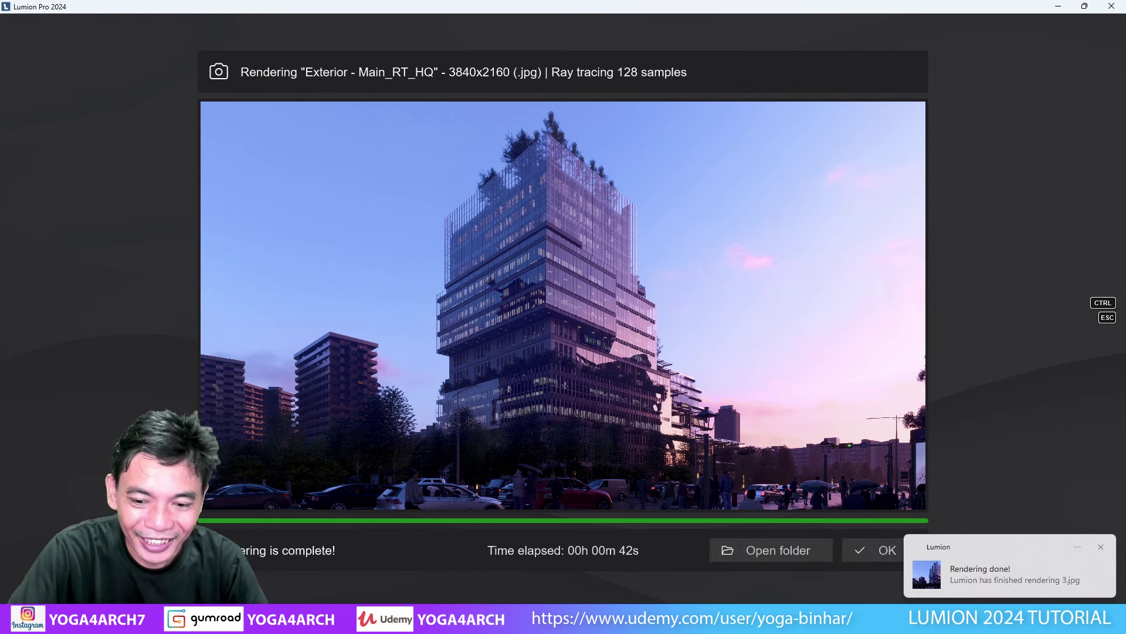
Open 3.jpg from the render folder in Photos and zoom in and out to inspect it
click(755, 549)
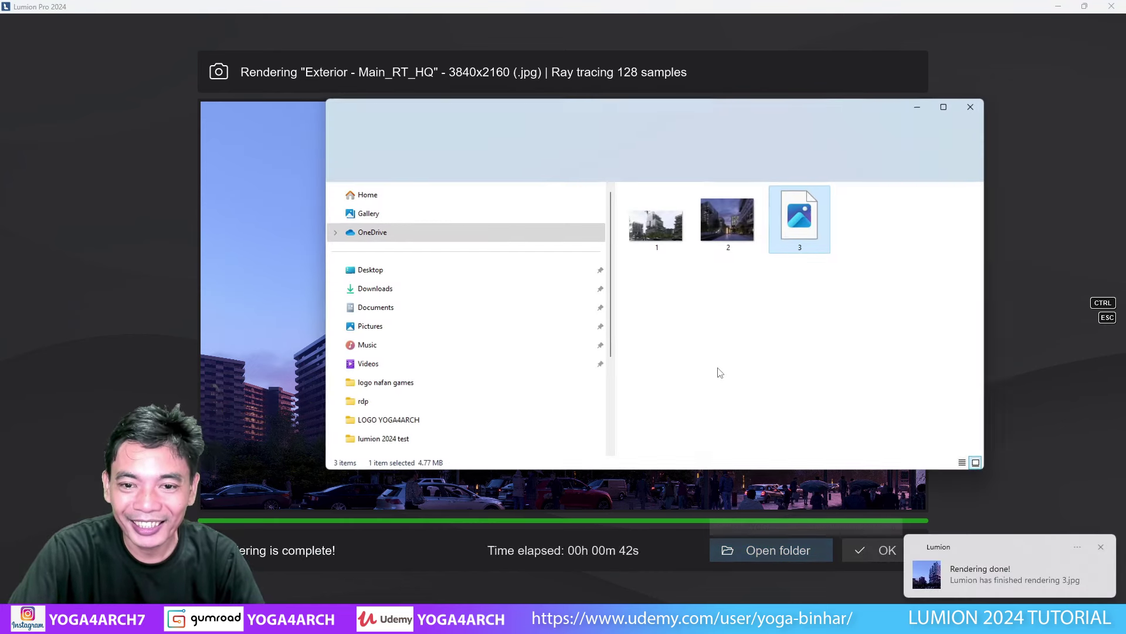
double_click(813, 228)
scroll(763, 382, up, 2)
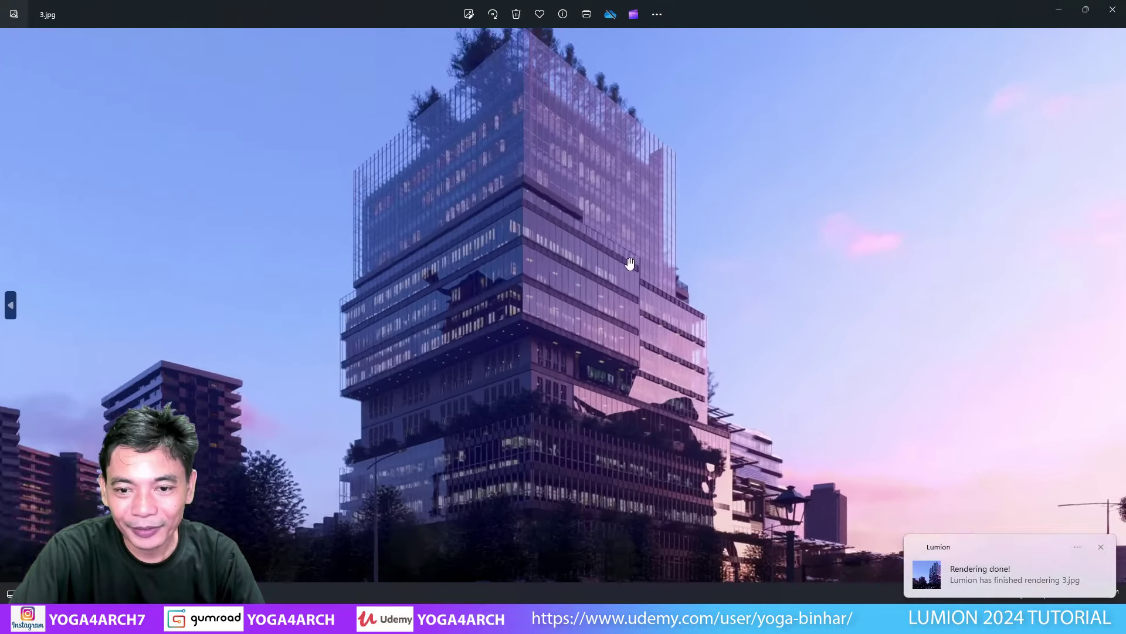
scroll(745, 421, up, 2)
scroll(455, 282, up, 5)
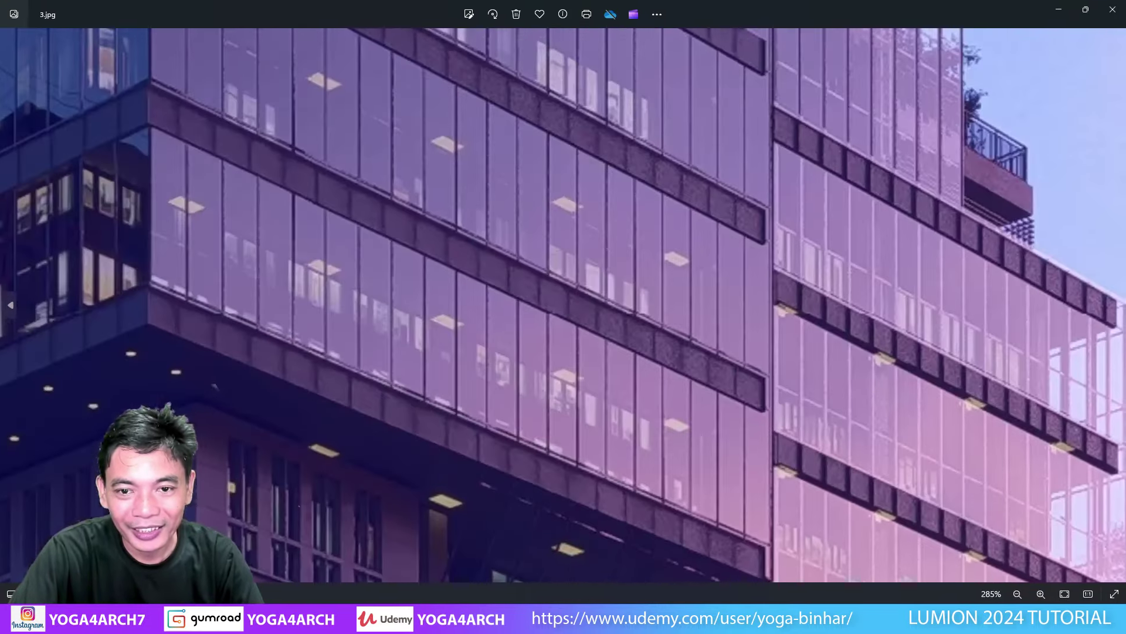
scroll(515, 302, down, 2)
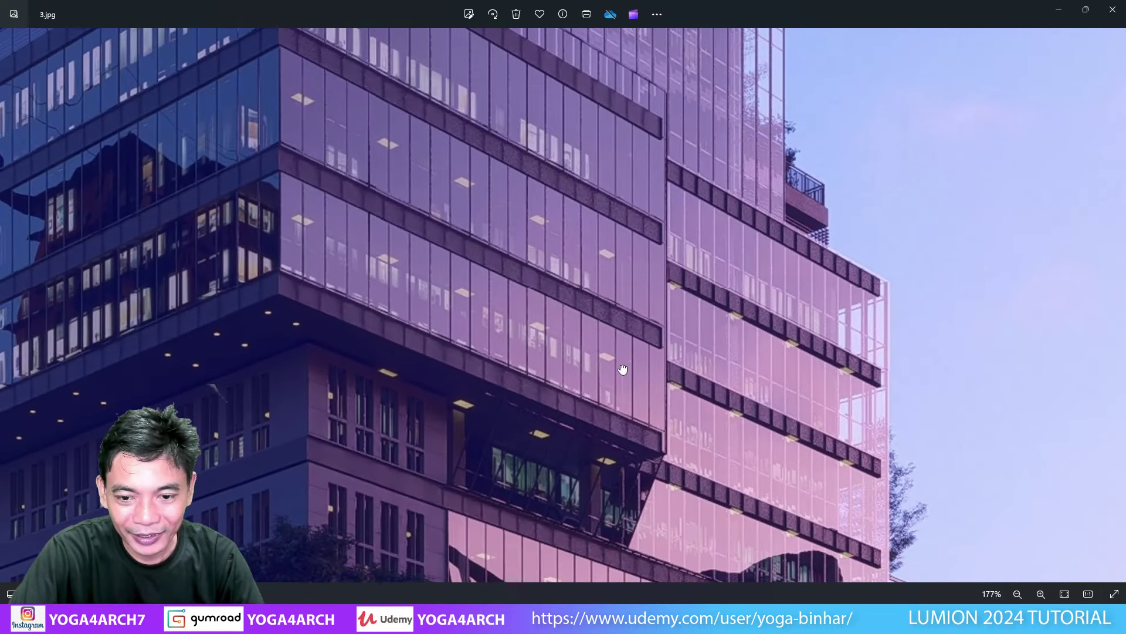
scroll(620, 366, down, 1)
scroll(587, 185, down, 2)
scroll(645, 410, down, 2)
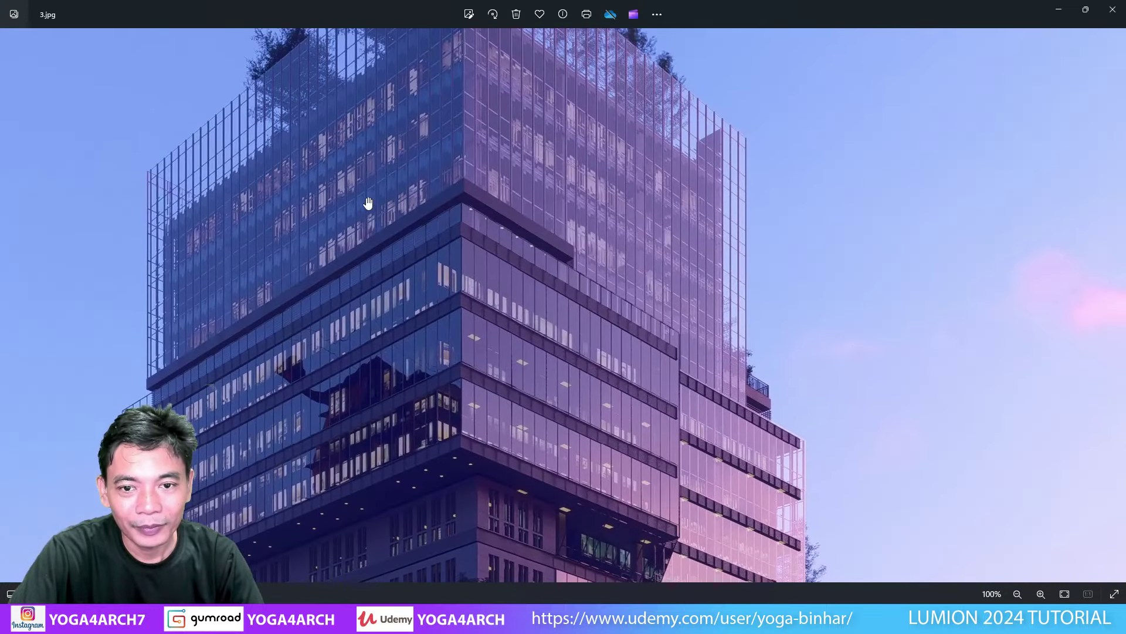
scroll(675, 316, up, 2)
scroll(852, 436, down, 3)
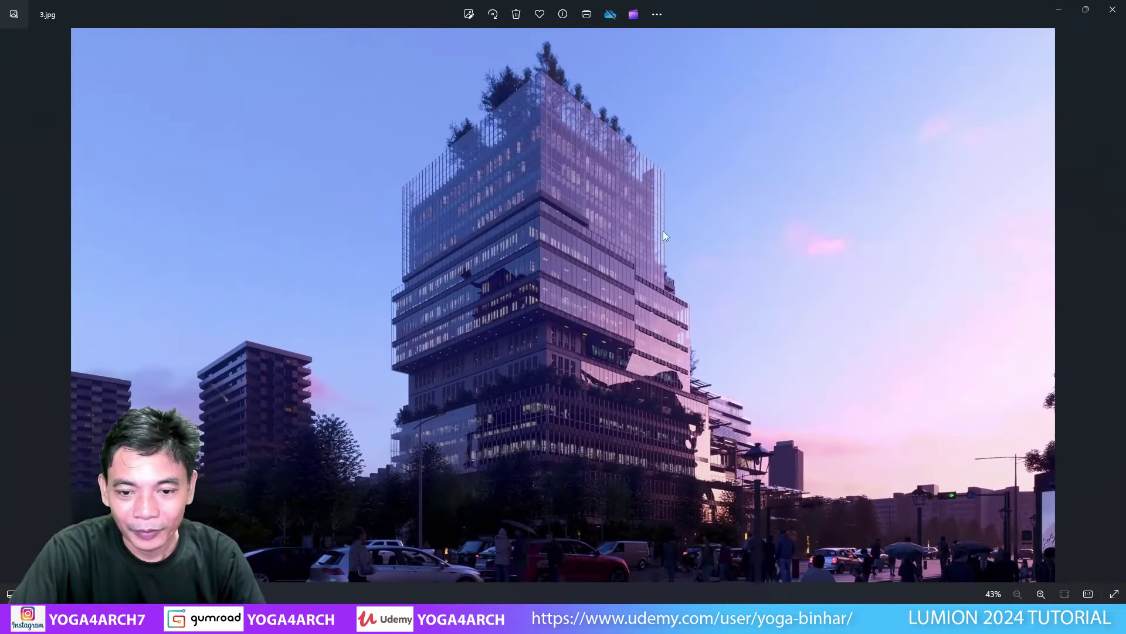
Close Photos and Explorer and dismiss Lumion's render-complete notice
click(1112, 6)
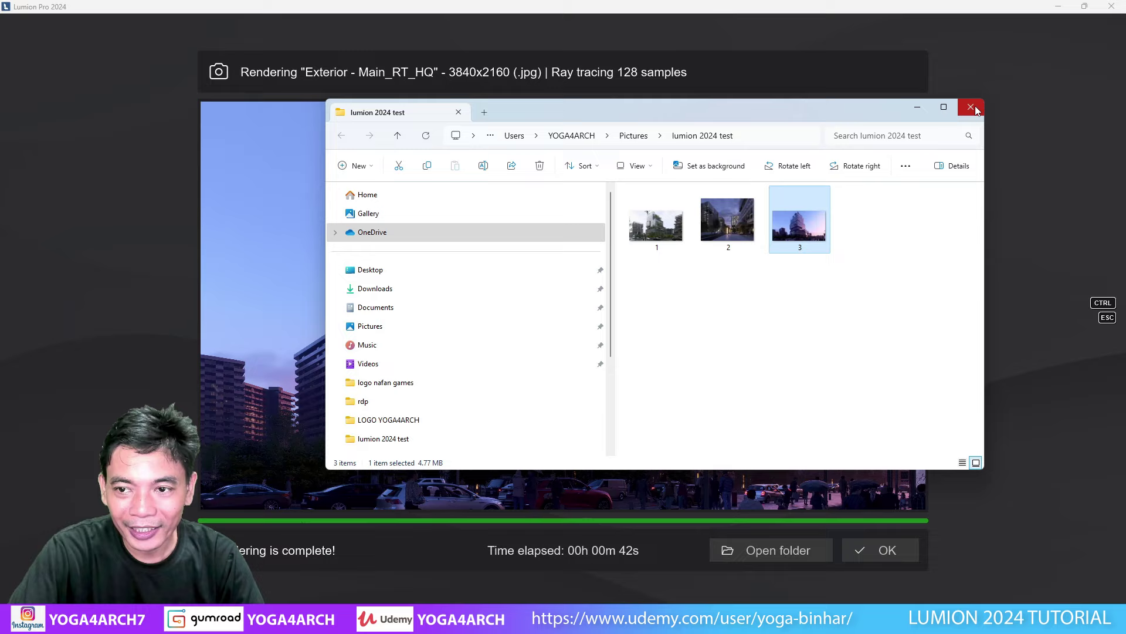
click(1008, 333)
click(874, 549)
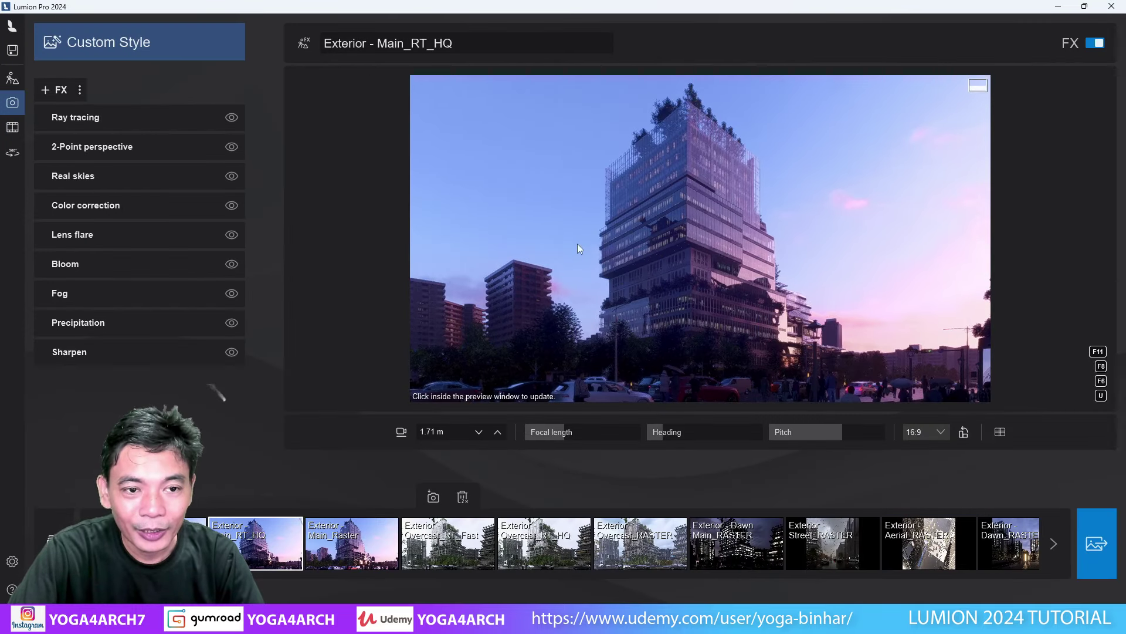
In Color correction, weaken the Architectural night LUT, warm the tone, lower contrast and lift shadows
click(155, 205)
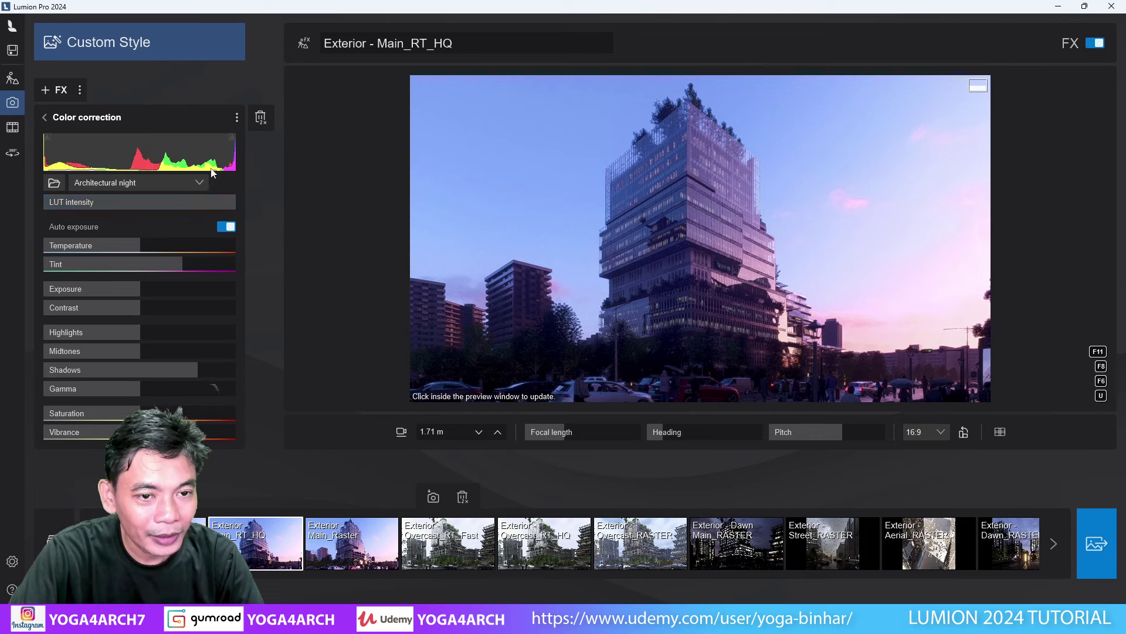
mouse_move(213, 203)
mouse_down()
mouse_move(89, 201)
mouse_move(175, 201)
mouse_up()
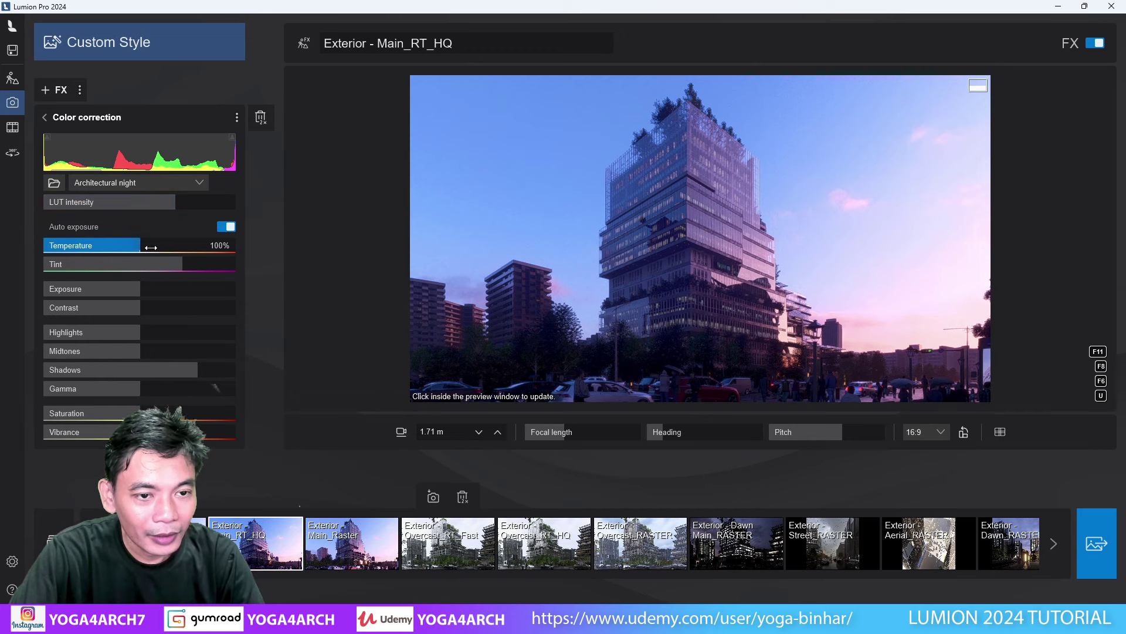
mouse_move(149, 243)
mouse_down()
mouse_move(208, 244)
mouse_move(144, 251)
mouse_move(148, 286)
mouse_up()
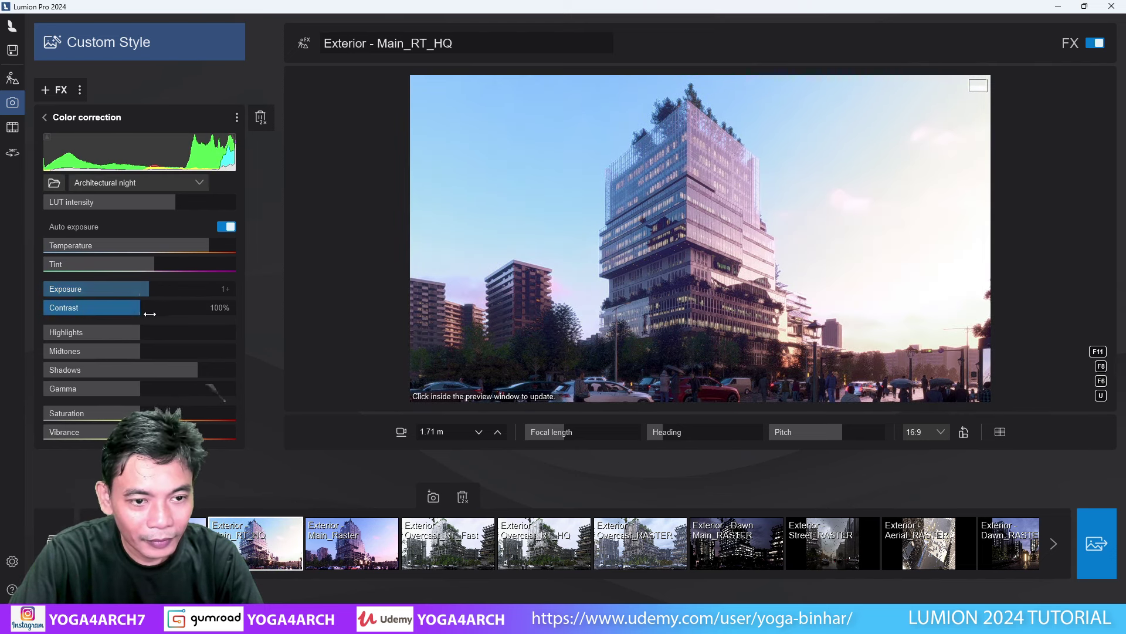
mouse_move(140, 307)
mouse_down()
mouse_move(75, 307)
mouse_move(126, 305)
mouse_up()
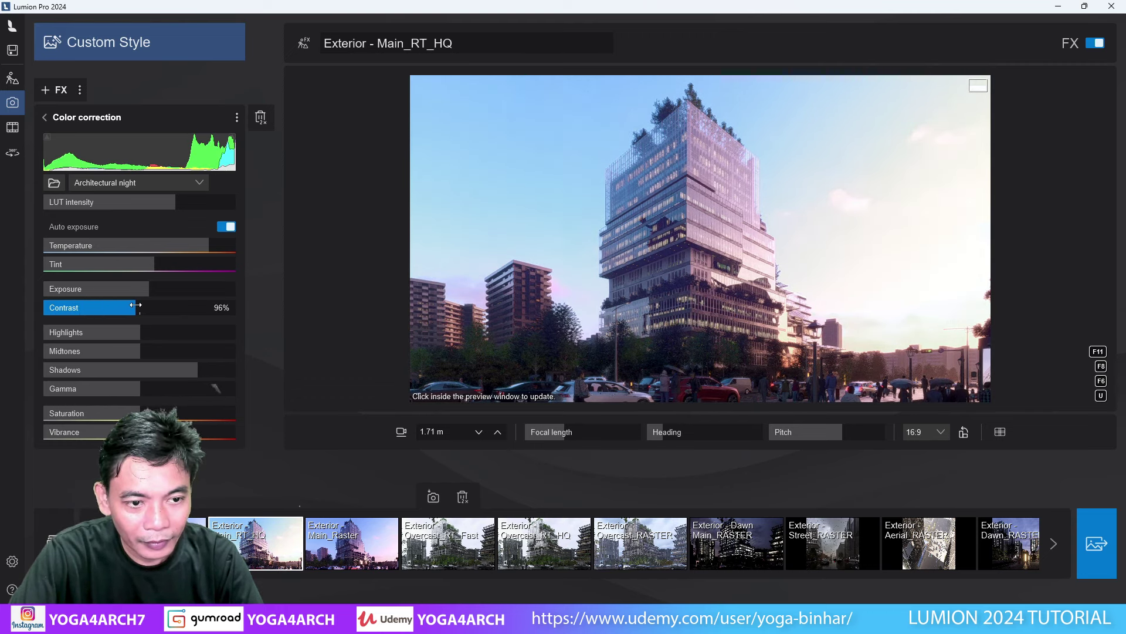
mouse_move(172, 370)
mouse_down()
mouse_move(254, 370)
mouse_move(176, 370)
mouse_up()
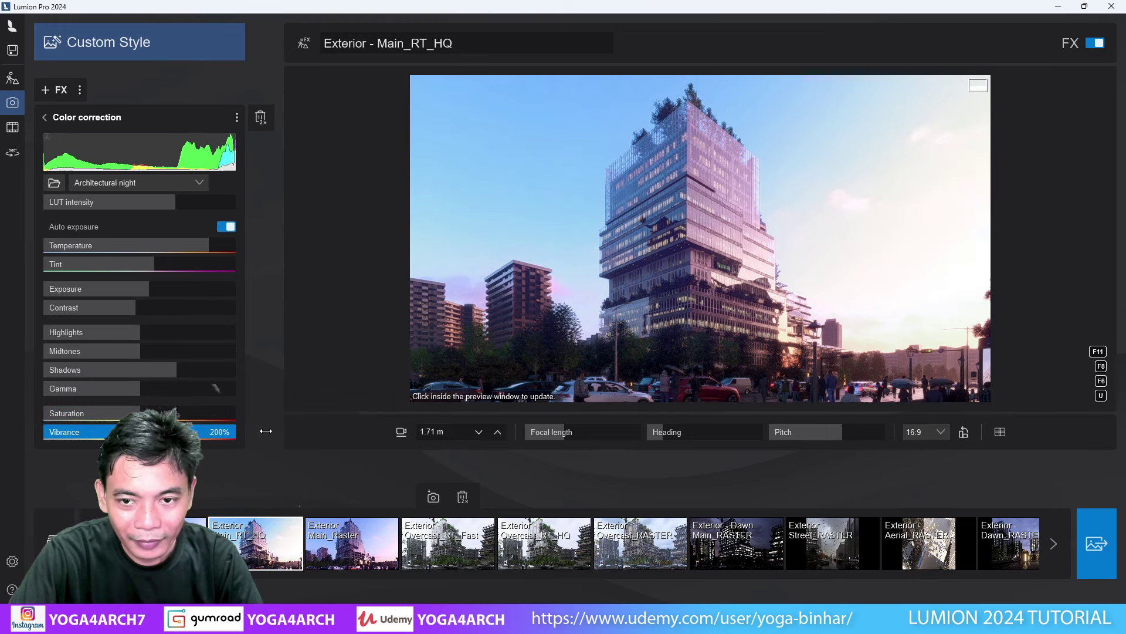
Boost vibrance and store the current camera view in the Main_RT_HQ photo slot
mouse_move(264, 430)
mouse_down()
mouse_move(47, 432)
mouse_move(141, 405)
mouse_up()
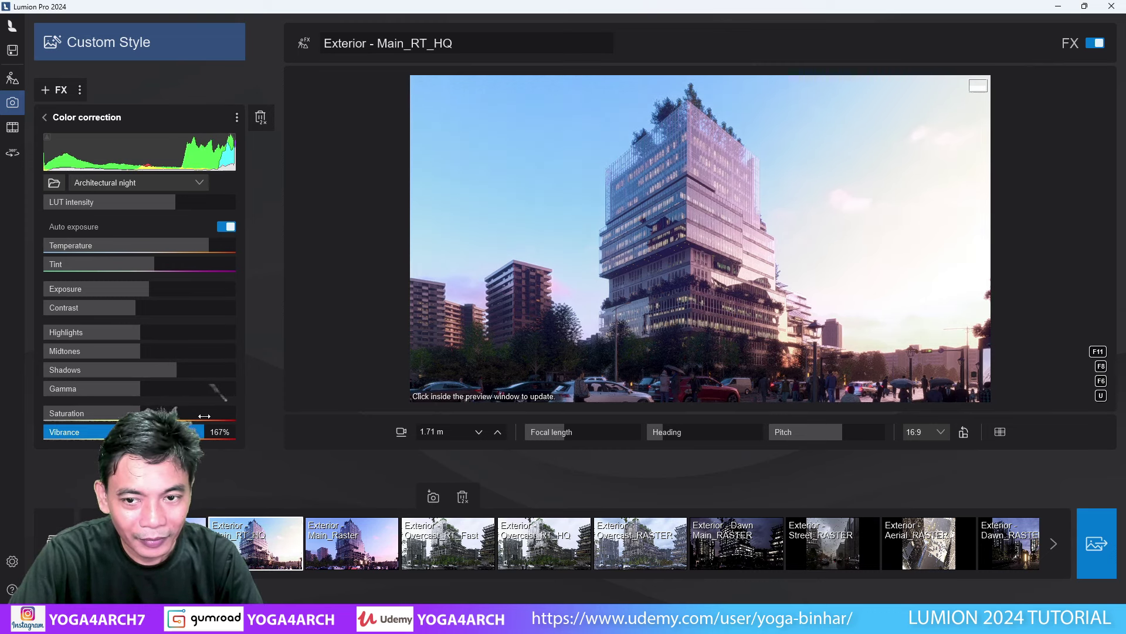
mouse_move(255, 543)
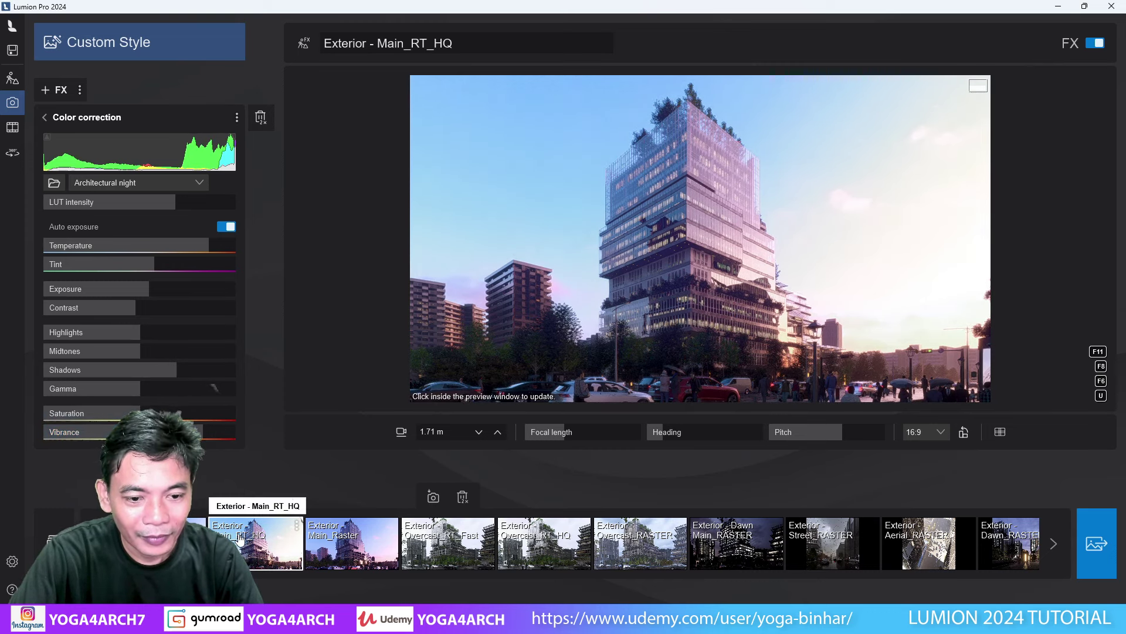
click(239, 499)
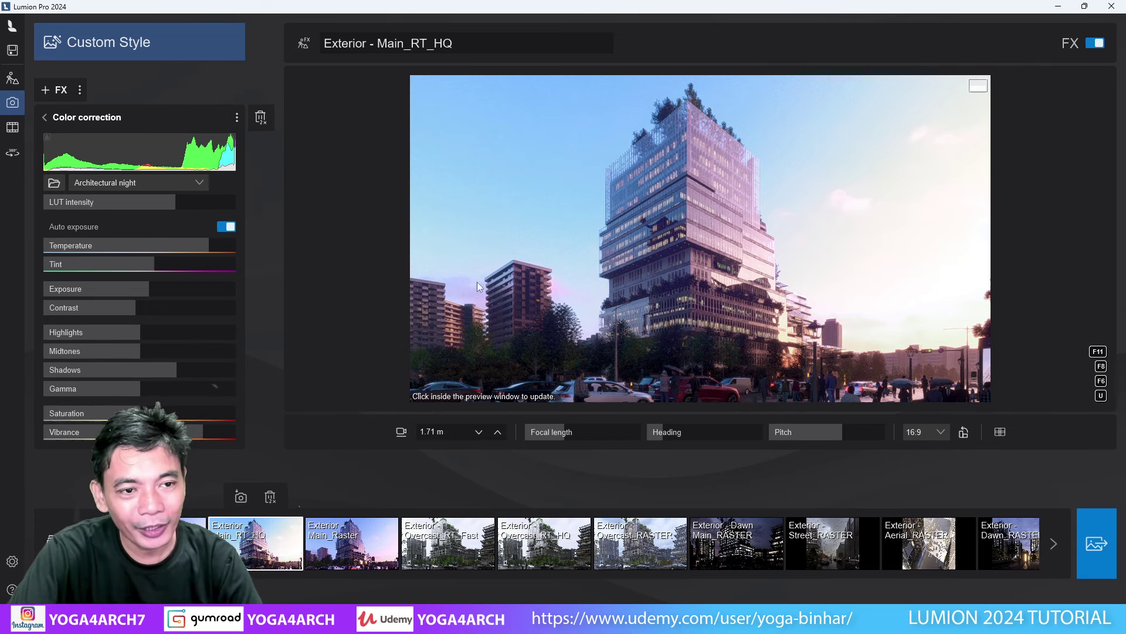
click(44, 116)
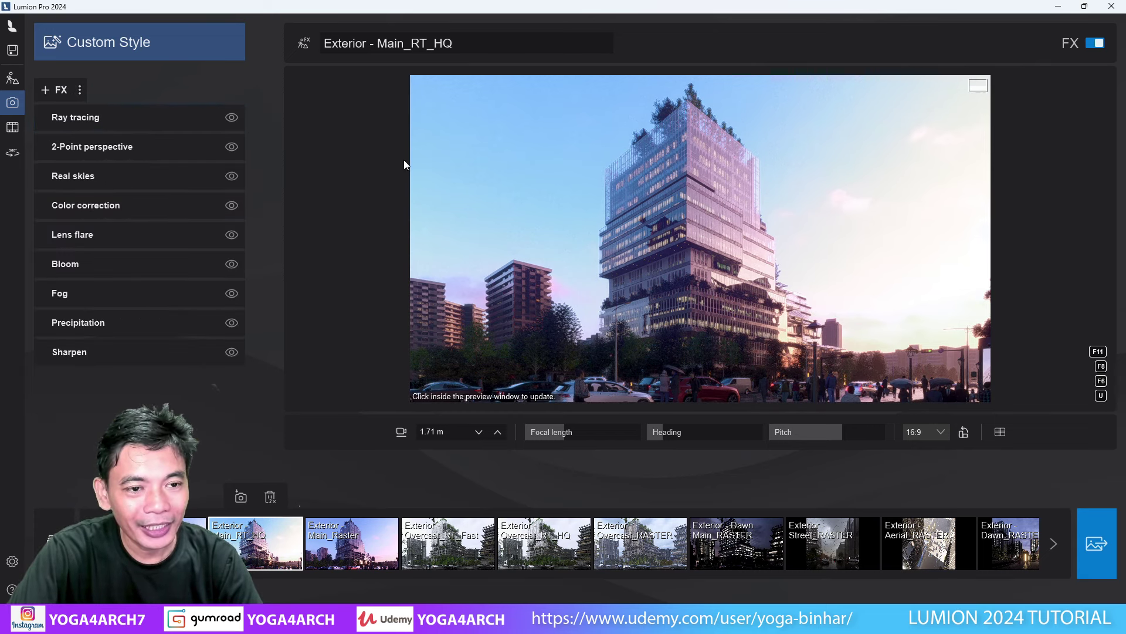
Open Real skies and rotate its Heading around the scene
click(135, 178)
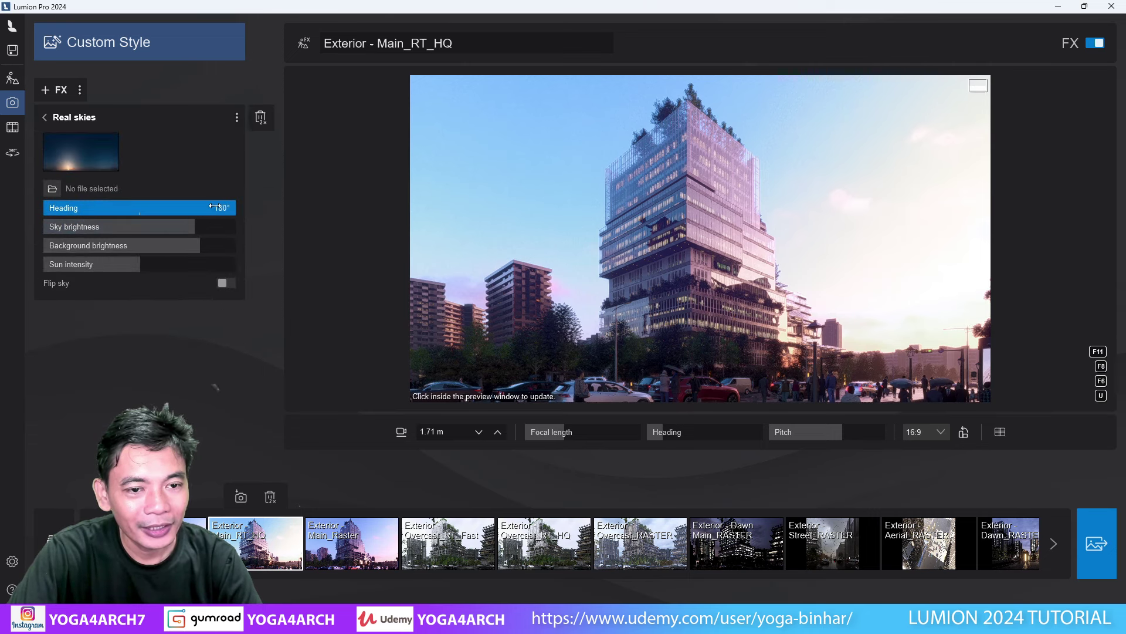
mouse_move(210, 208)
mouse_down()
mouse_move(27, 199)
mouse_move(36, 195)
mouse_up()
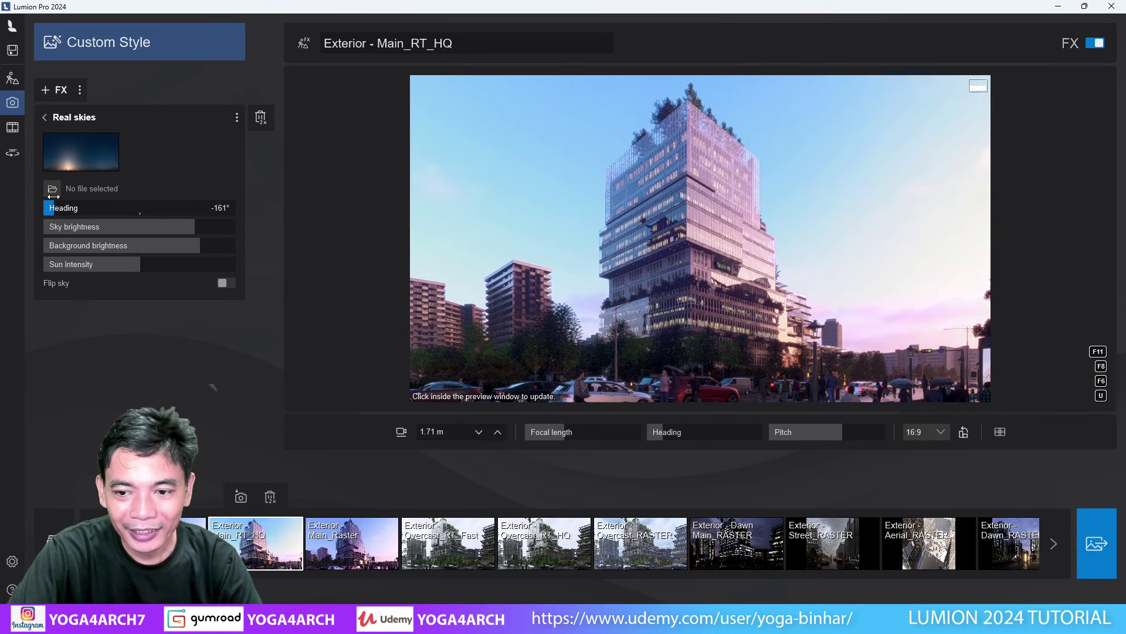
drag(16, 196, 243, 209)
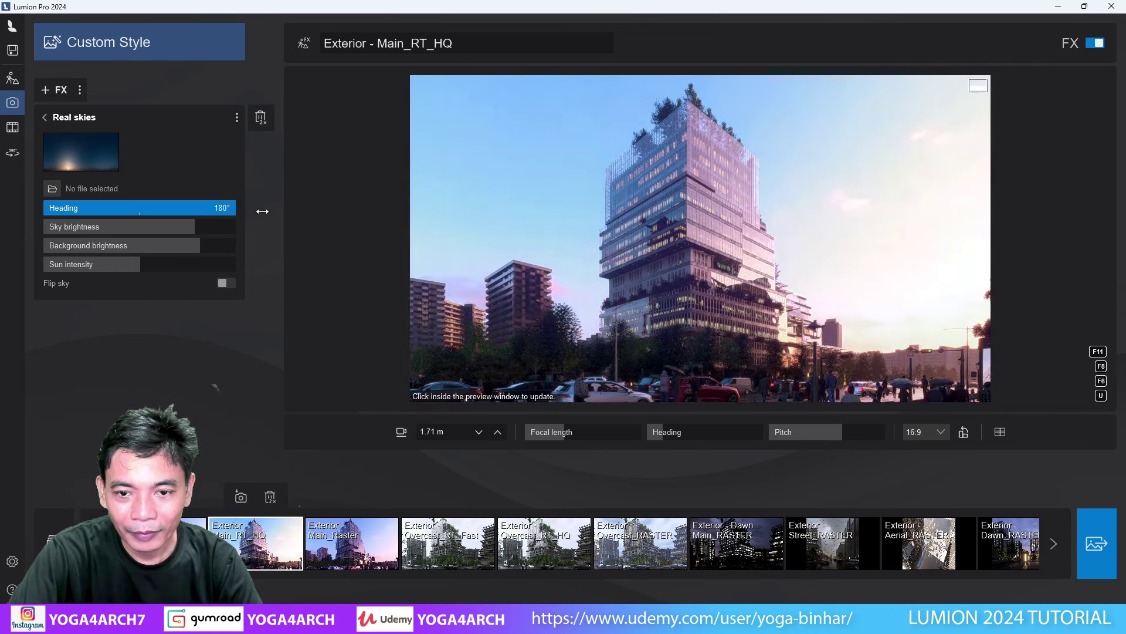
Browse the real sky library's night, clear, sunset, cloudy and morning categories
click(111, 165)
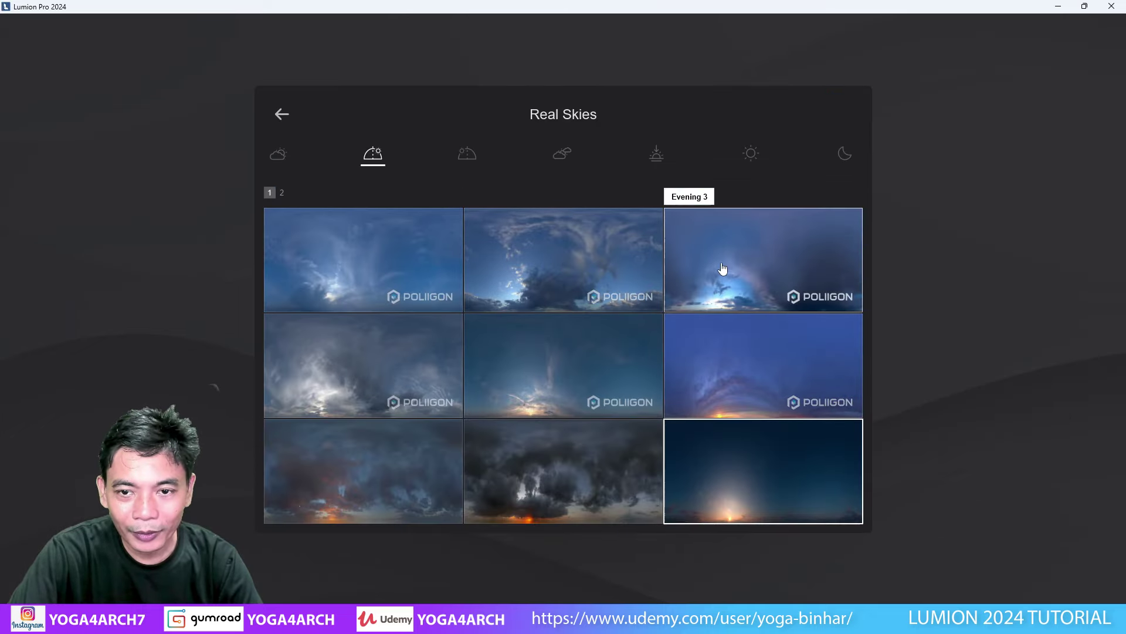
click(845, 155)
click(750, 160)
click(645, 159)
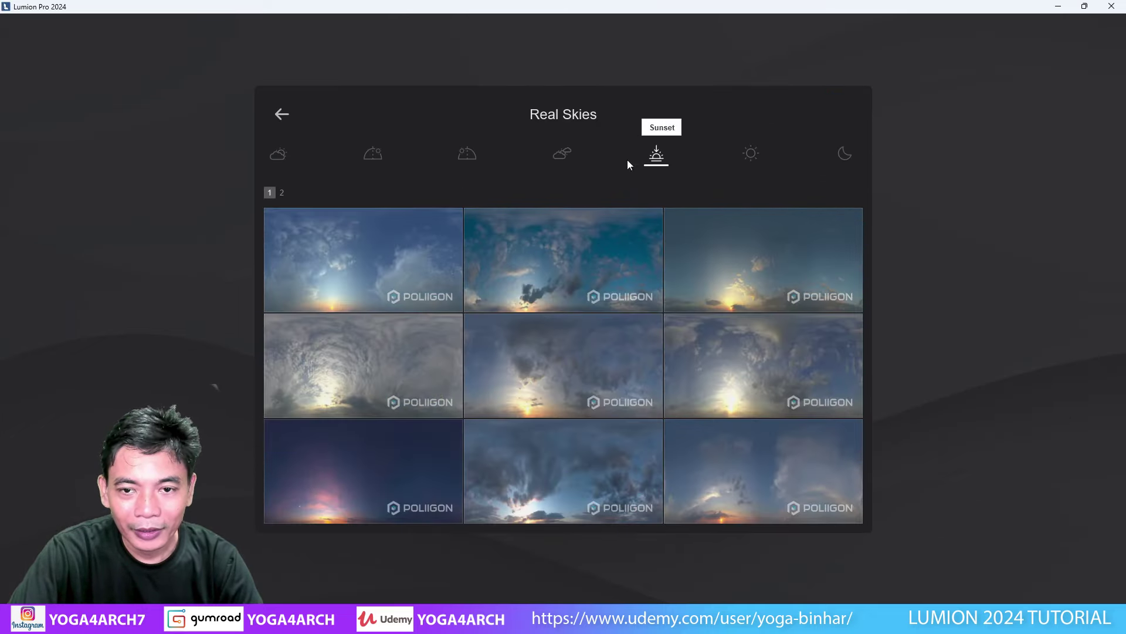
click(562, 156)
click(469, 157)
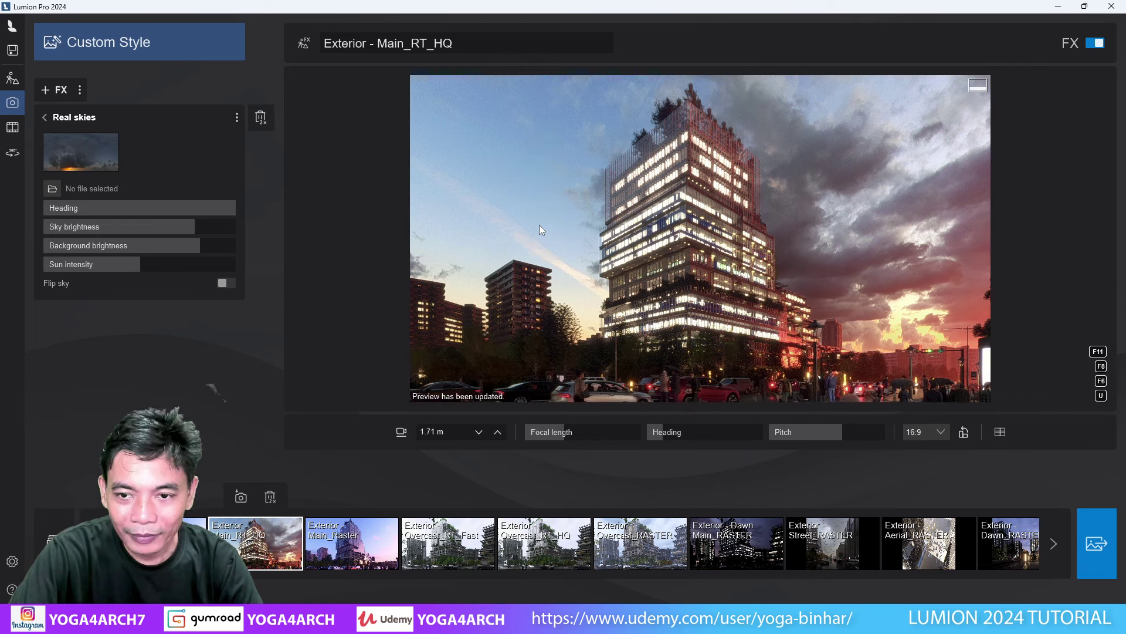
Rotate the sunset sky behind the tower, then replace it with a blue cloudy sky
drag(226, 211, 147, 207)
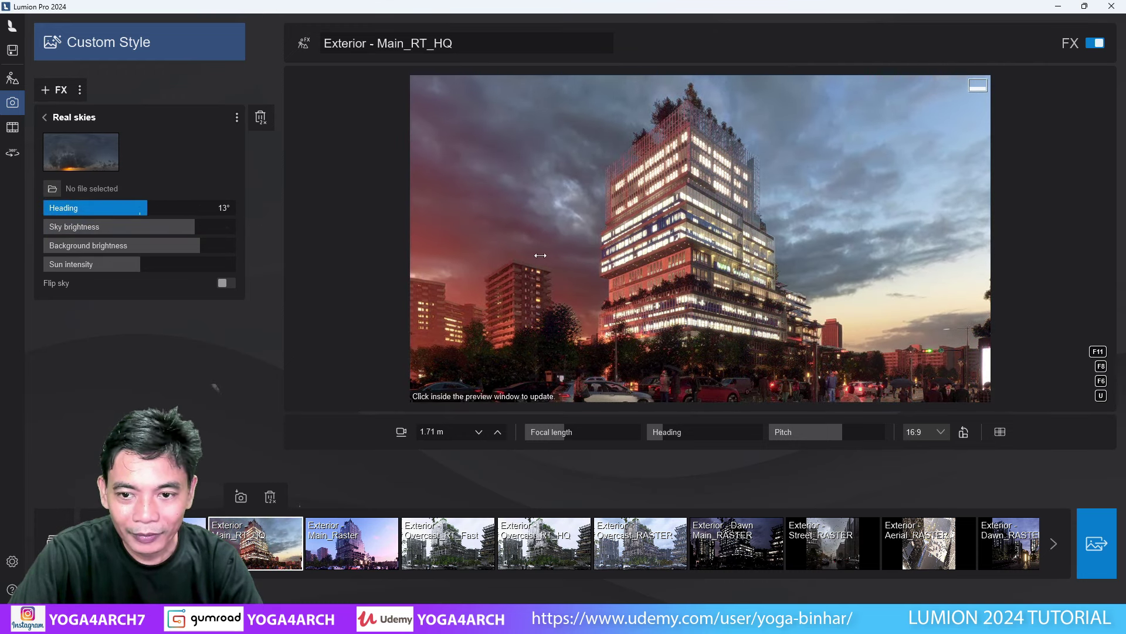
click(697, 259)
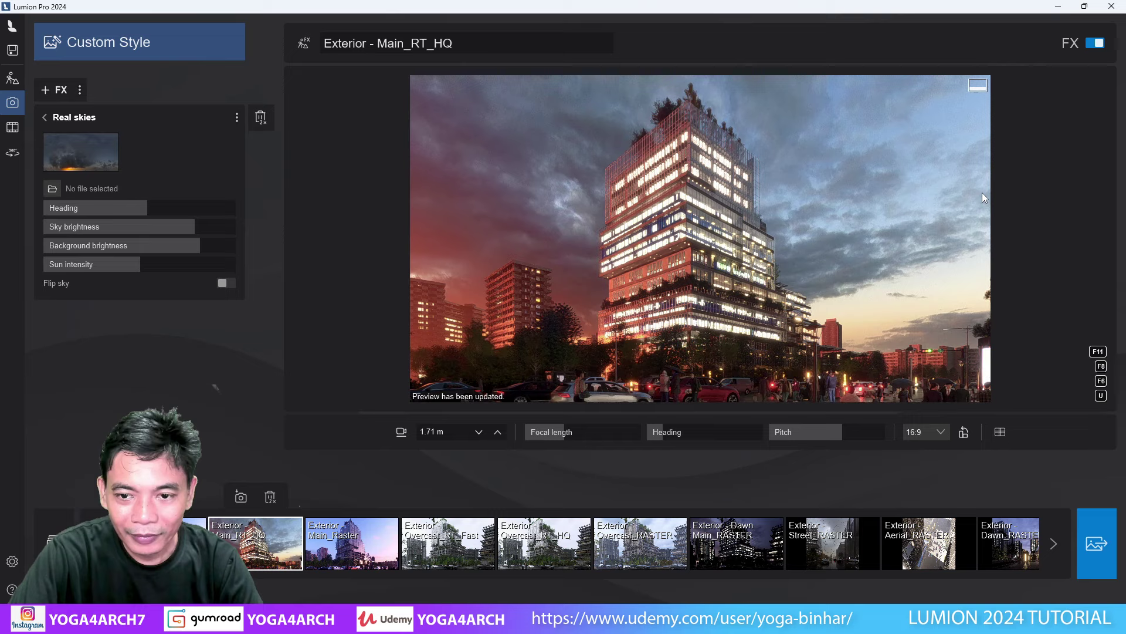
click(111, 170)
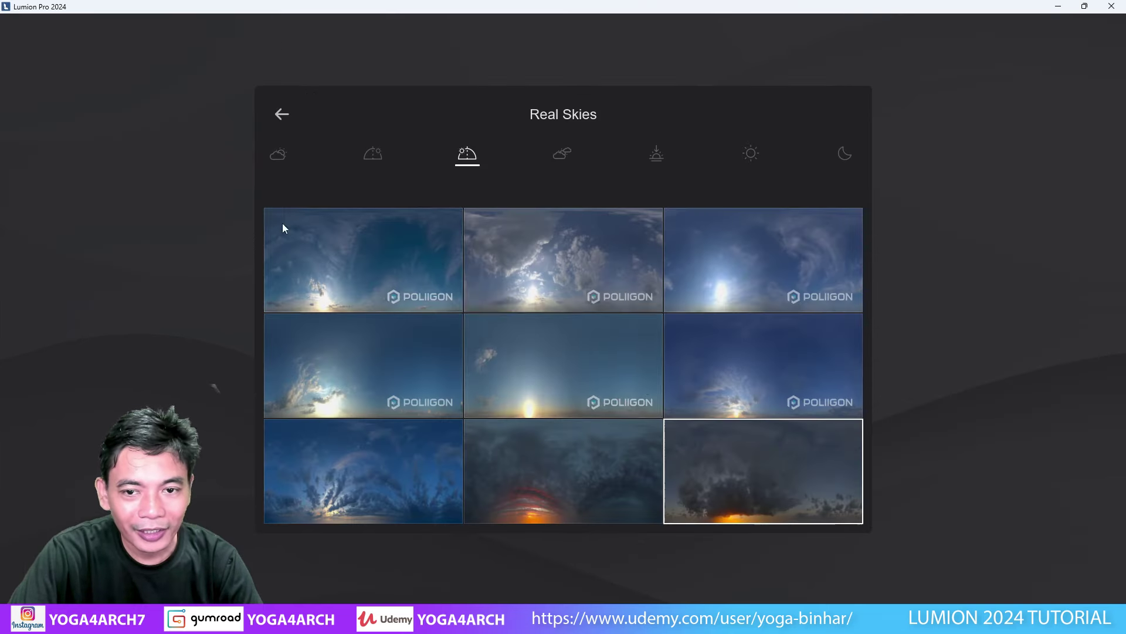
click(370, 458)
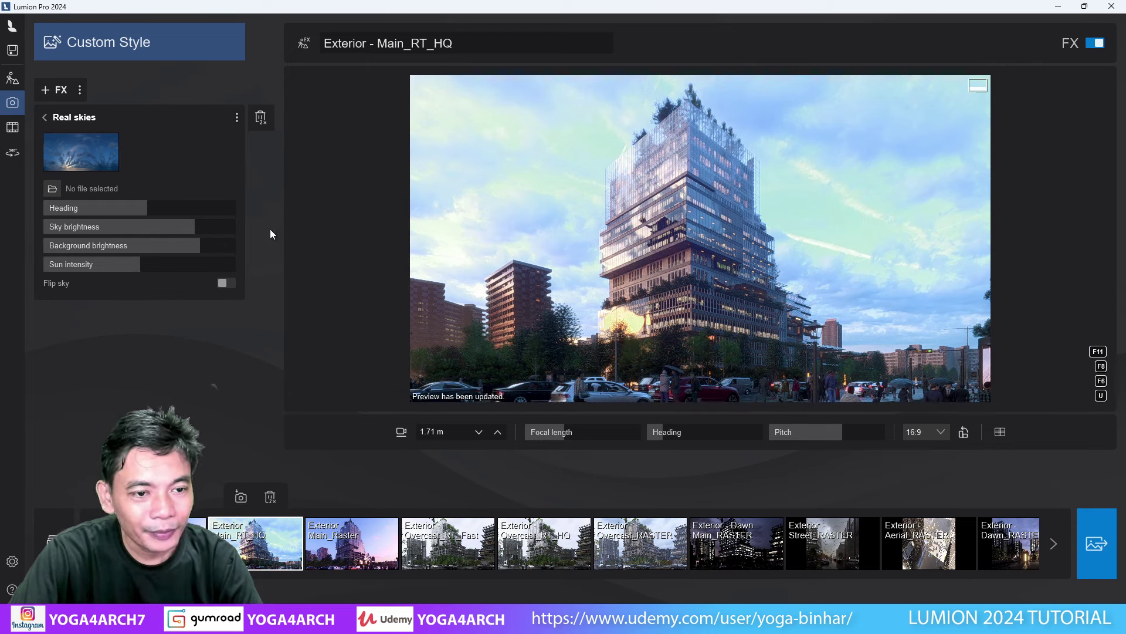
Reduce the Bloom amount slightly
click(45, 116)
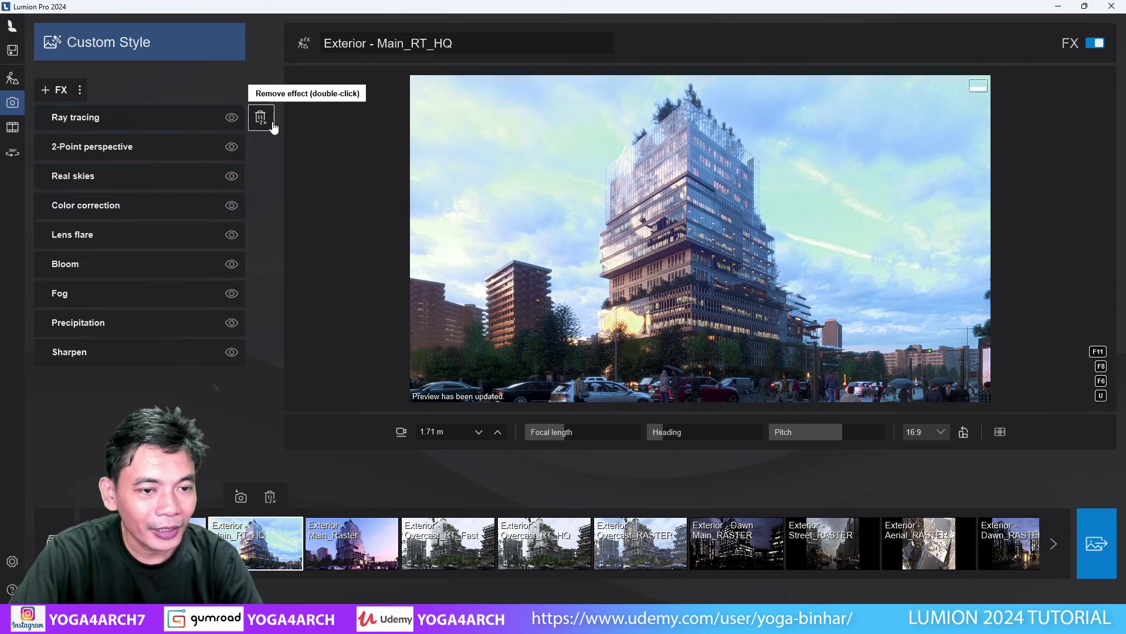
click(161, 261)
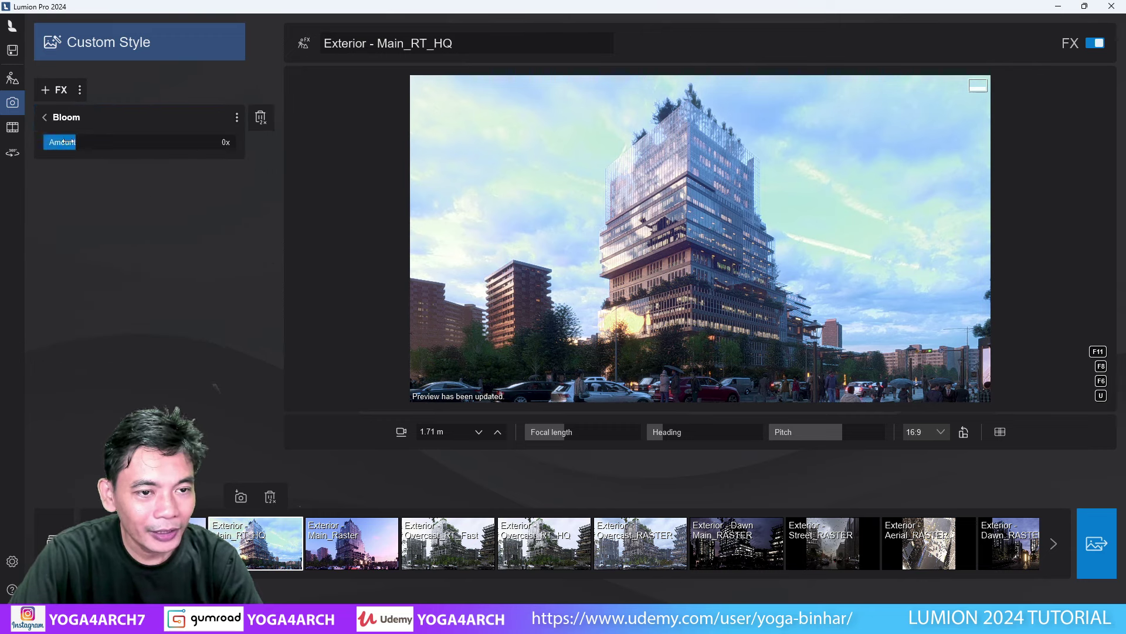
drag(64, 141, 50, 143)
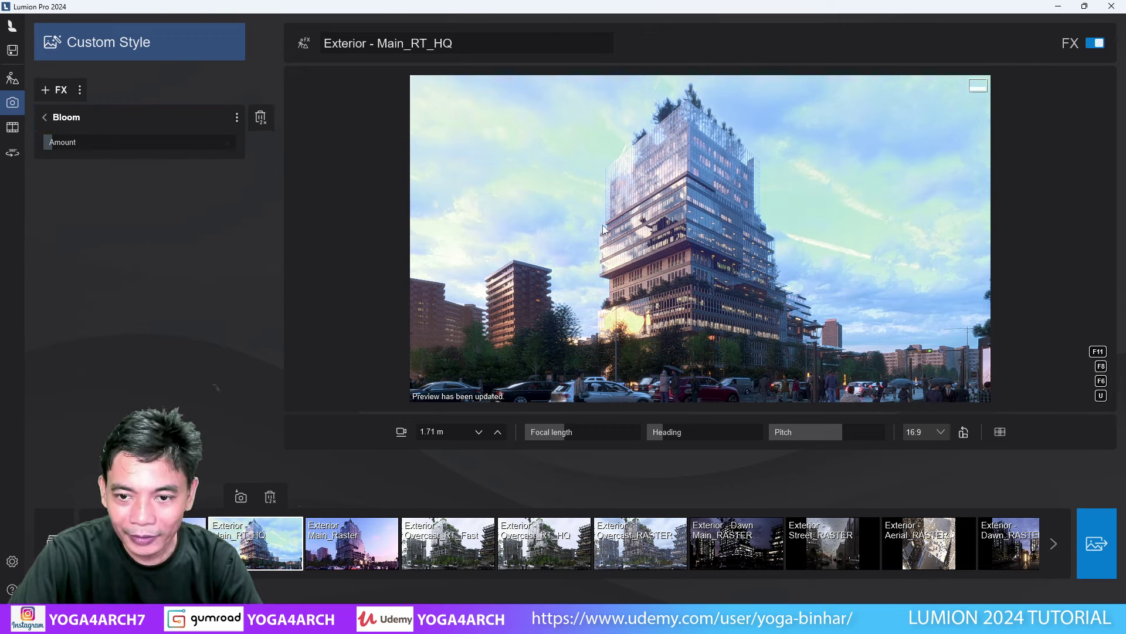
click(44, 117)
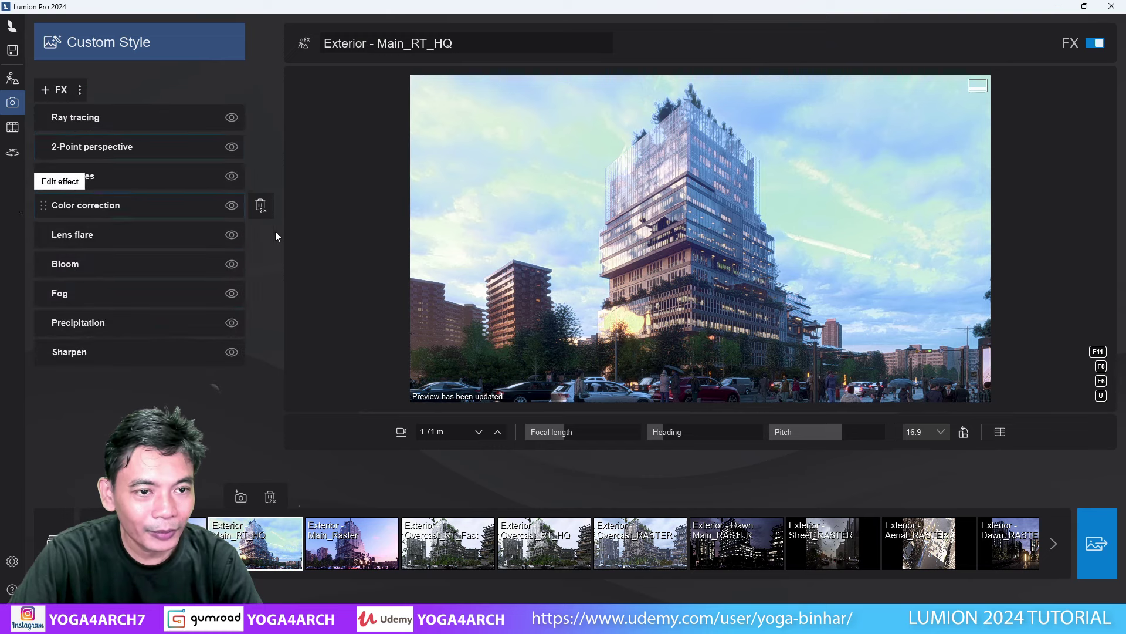
Try Balanced, High and Extreme ray tracing quality, settling on Fast
click(161, 124)
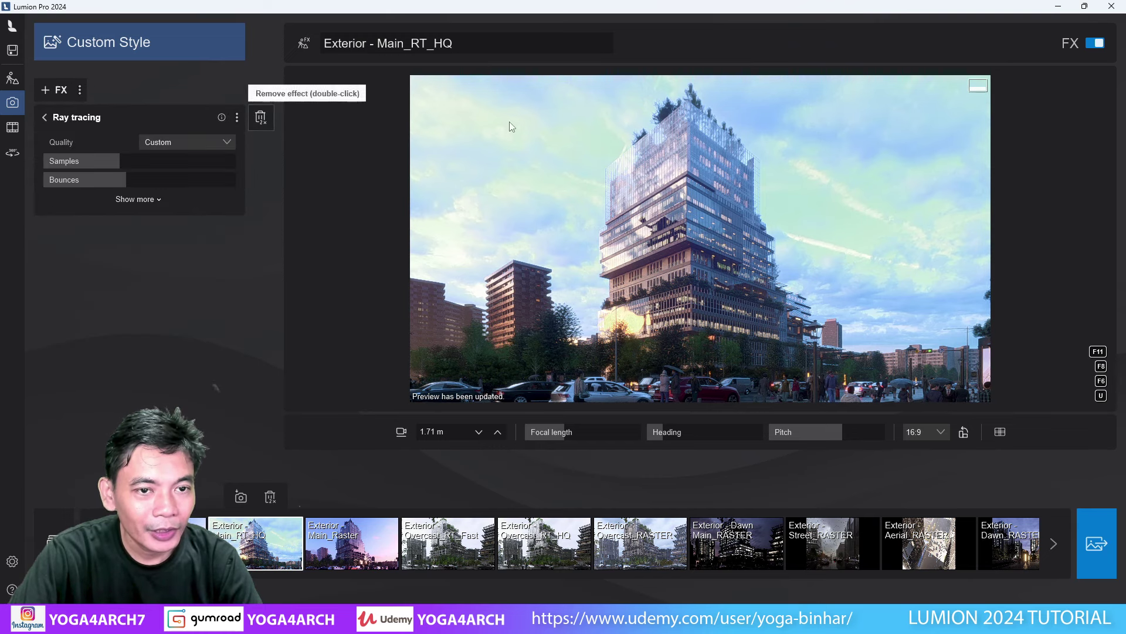
click(205, 144)
click(185, 169)
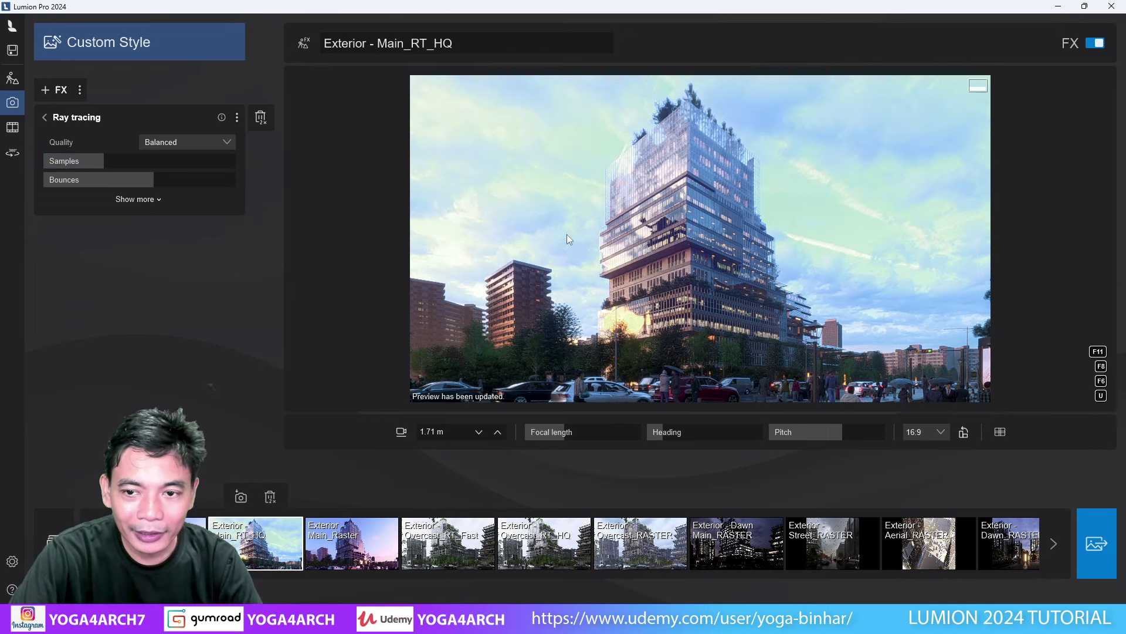
click(202, 143)
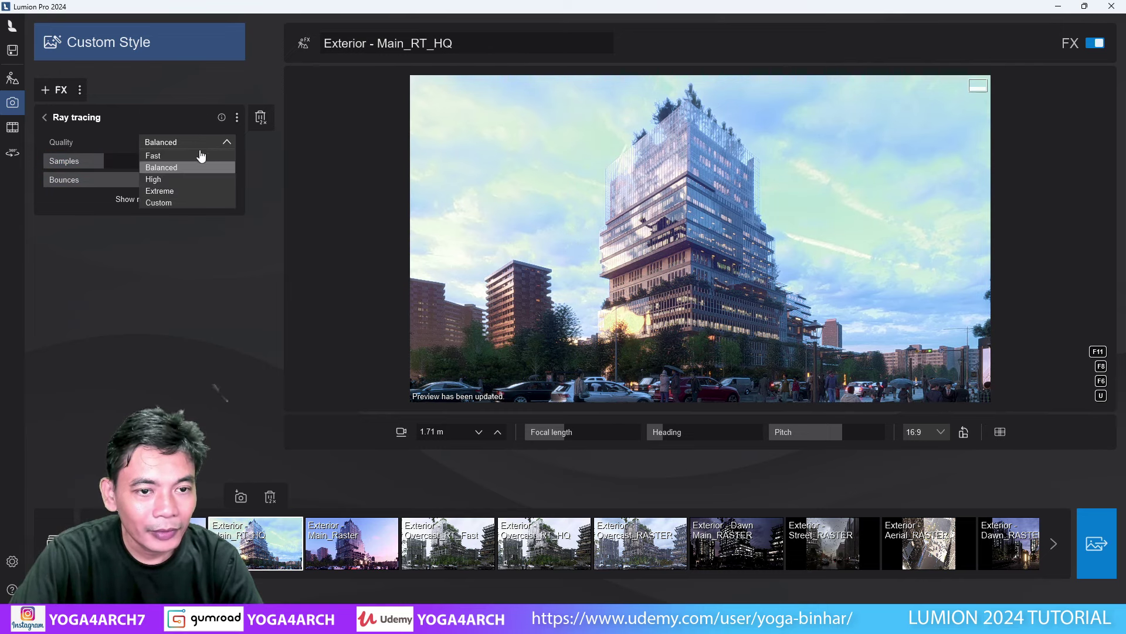
click(176, 184)
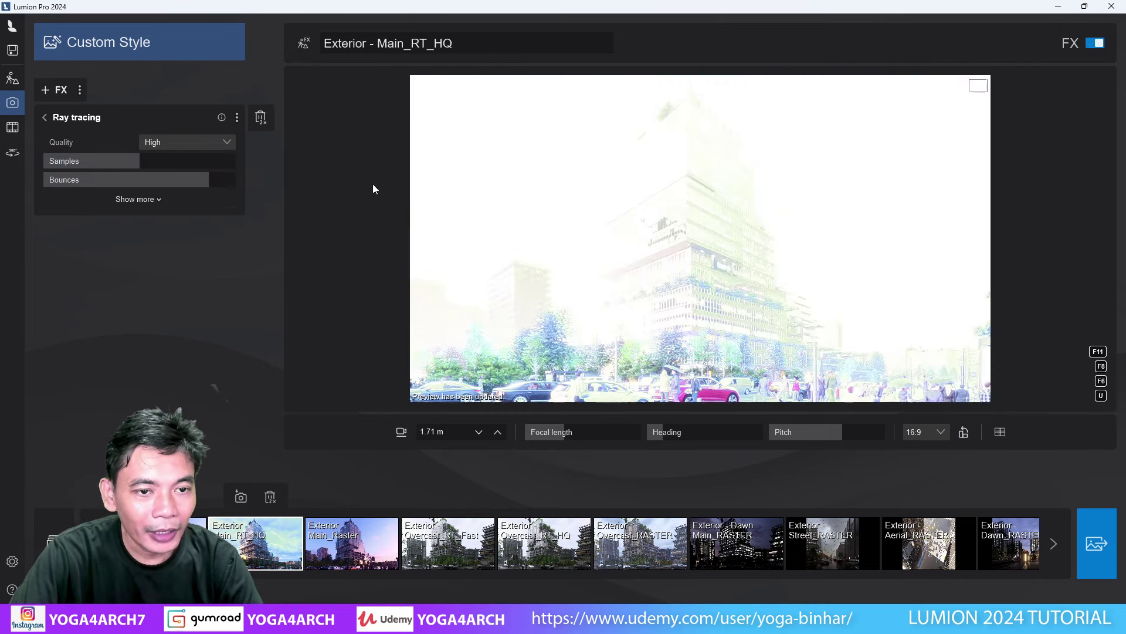
click(217, 143)
click(180, 192)
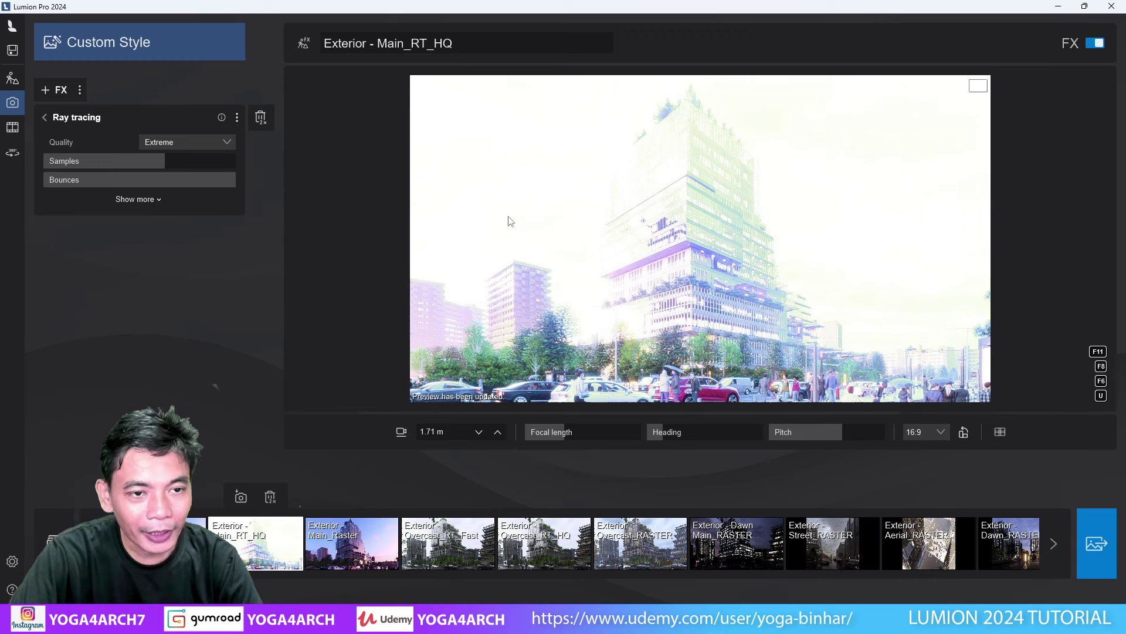
click(195, 146)
click(187, 156)
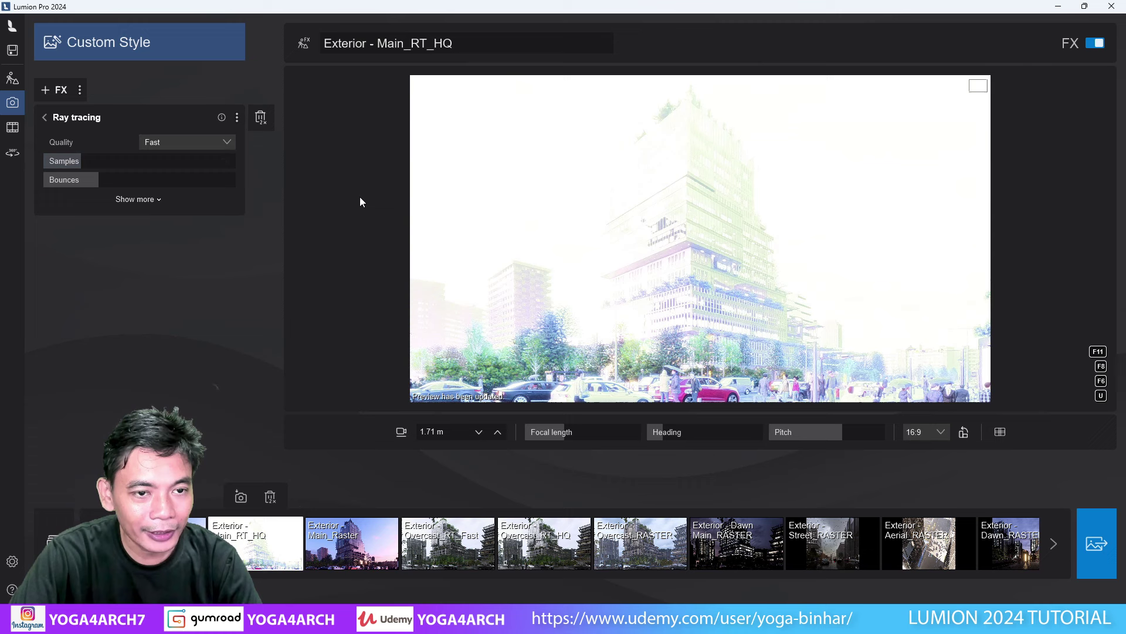
Store the current camera view and toggle Ray tracing off and on to refresh the preview
click(240, 497)
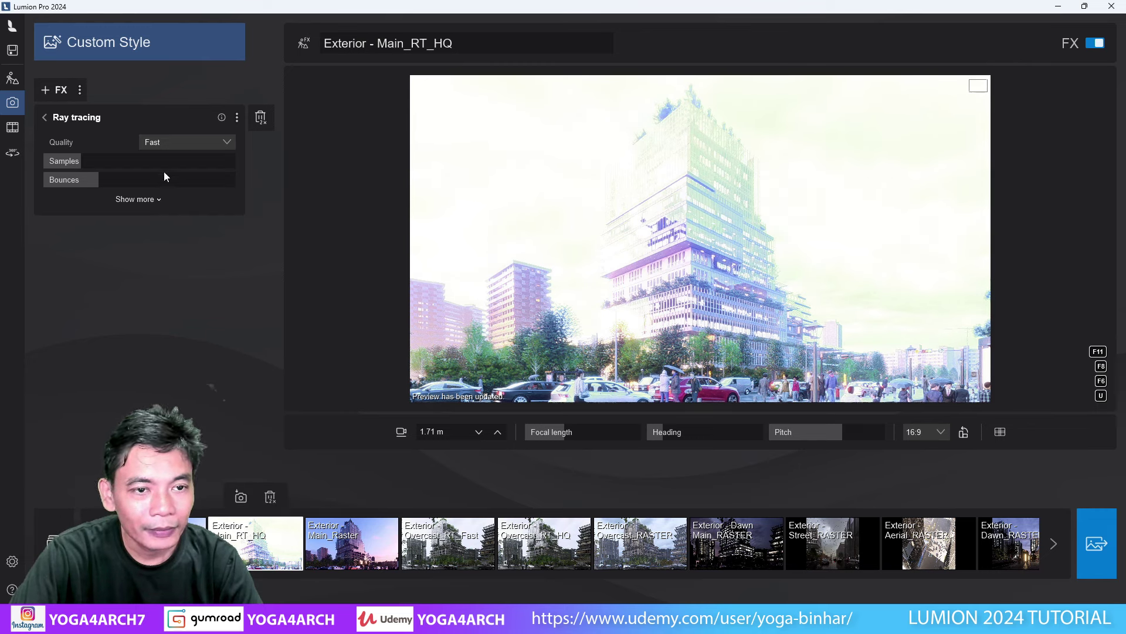
click(44, 119)
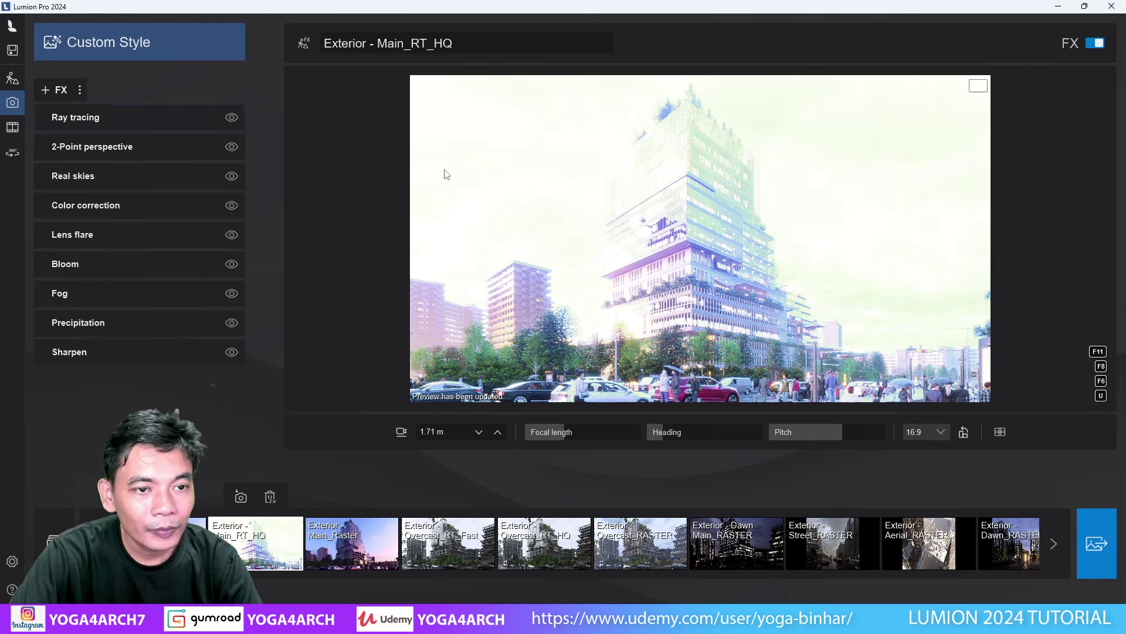
click(231, 117)
click(514, 191)
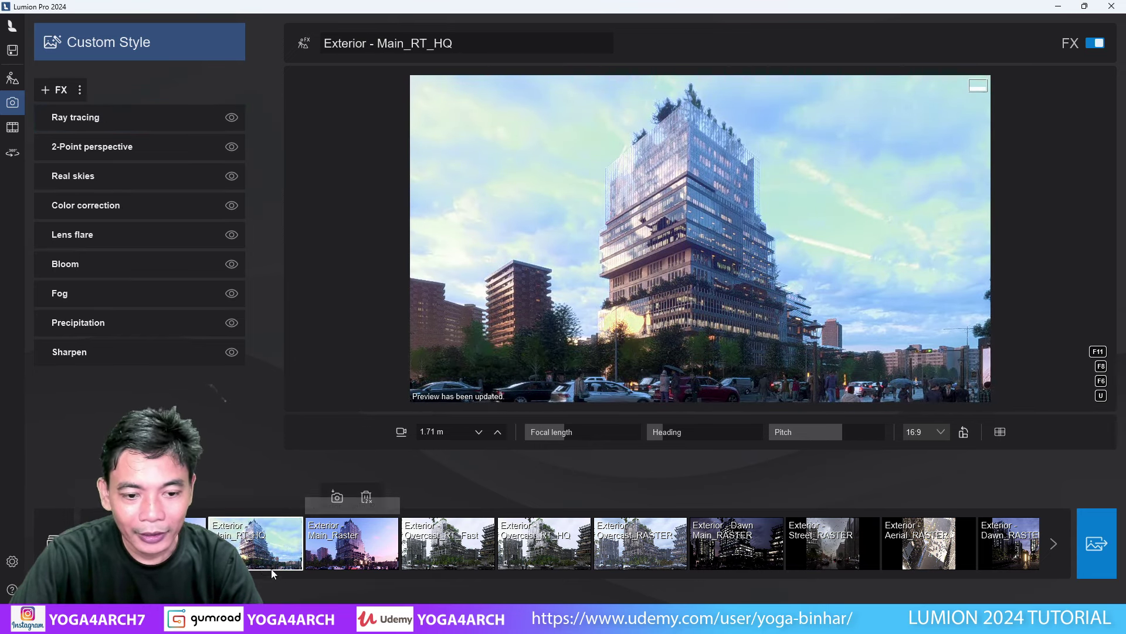
Render the shot at print size 3840x2160 and save it as 'fast'
click(1096, 543)
click(539, 500)
click(340, 391)
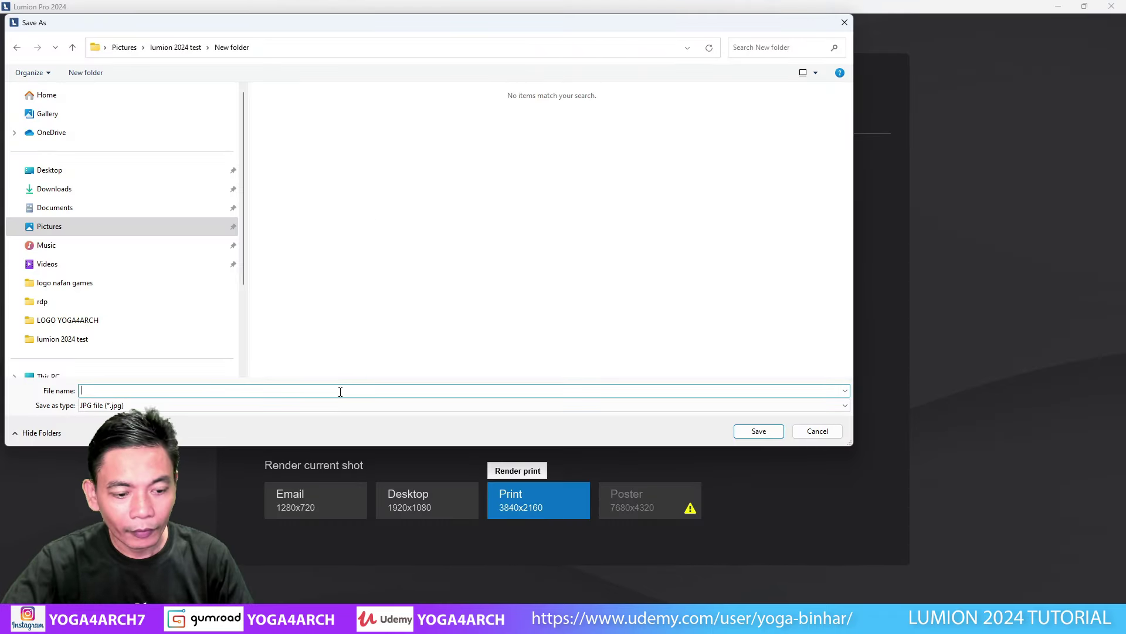
text(fast)
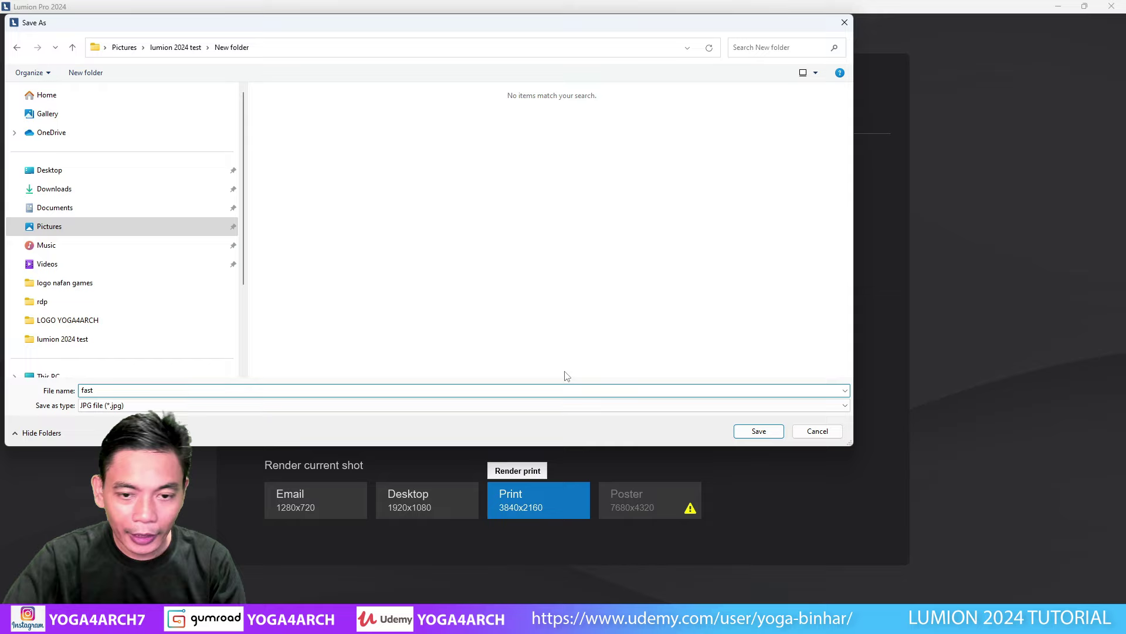
click(763, 431)
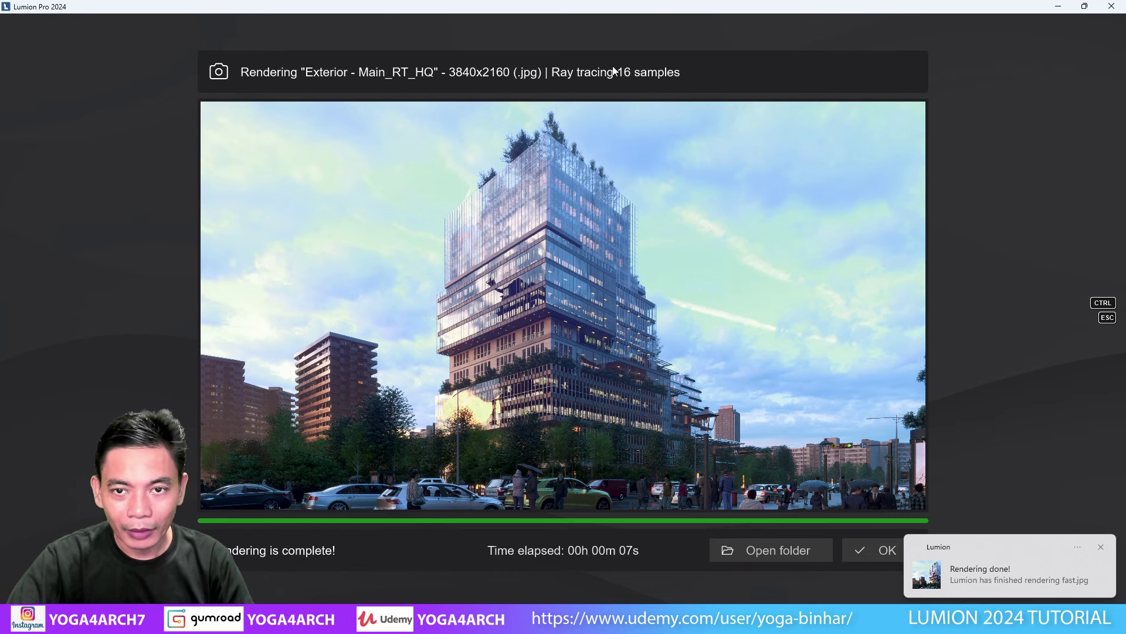
click(870, 549)
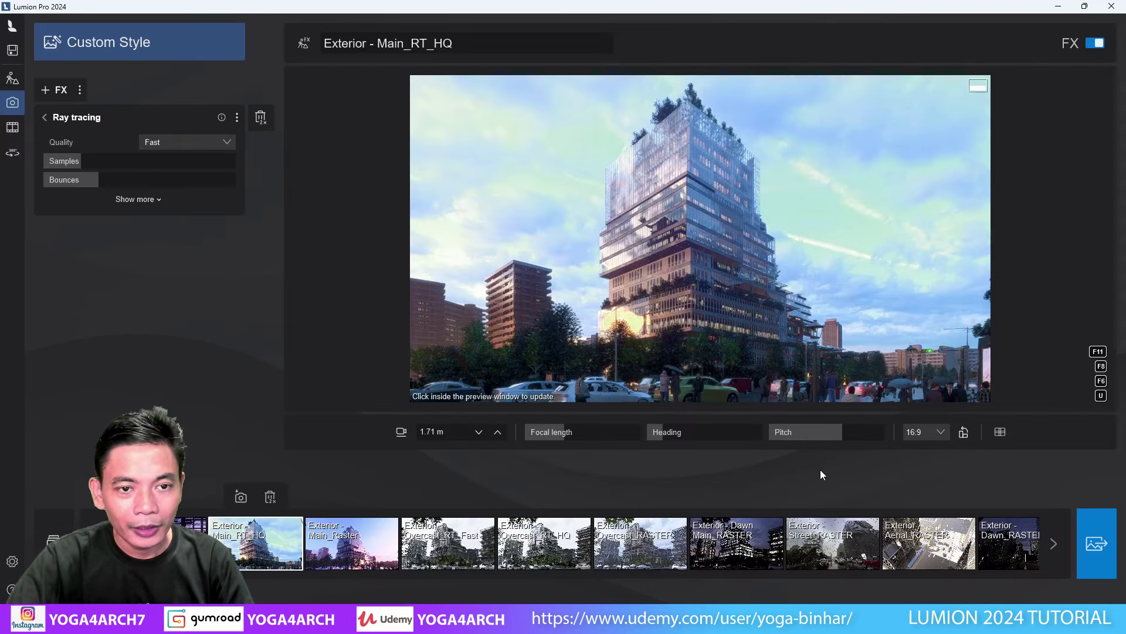
Switch ray tracing quality to Balanced and render a 3840x2160 print saved as 'balance'
click(221, 146)
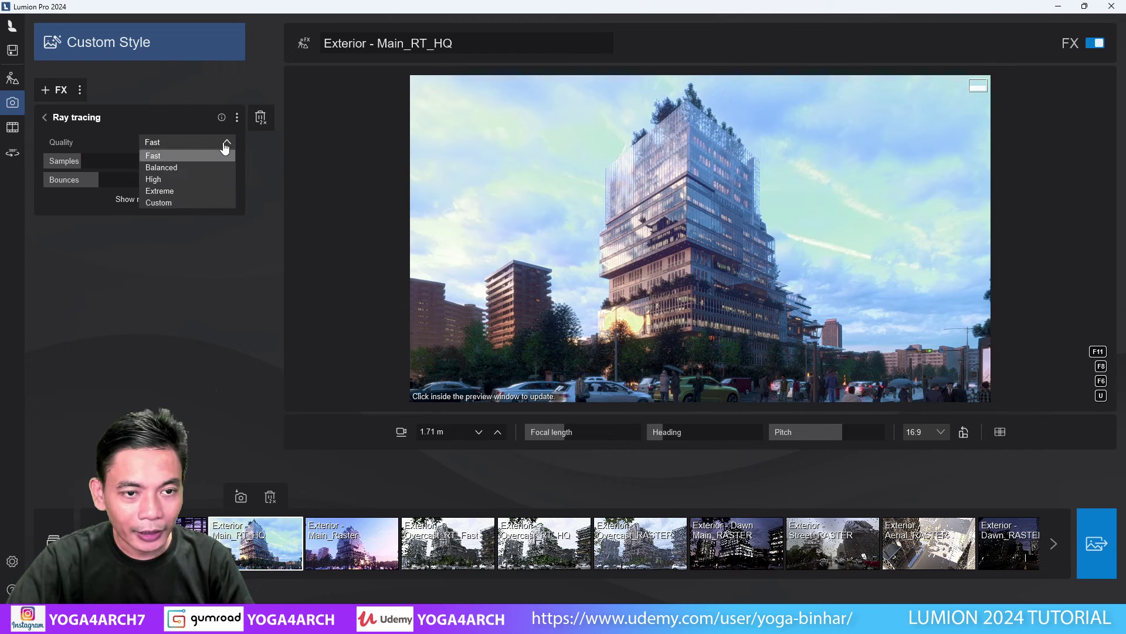
click(193, 168)
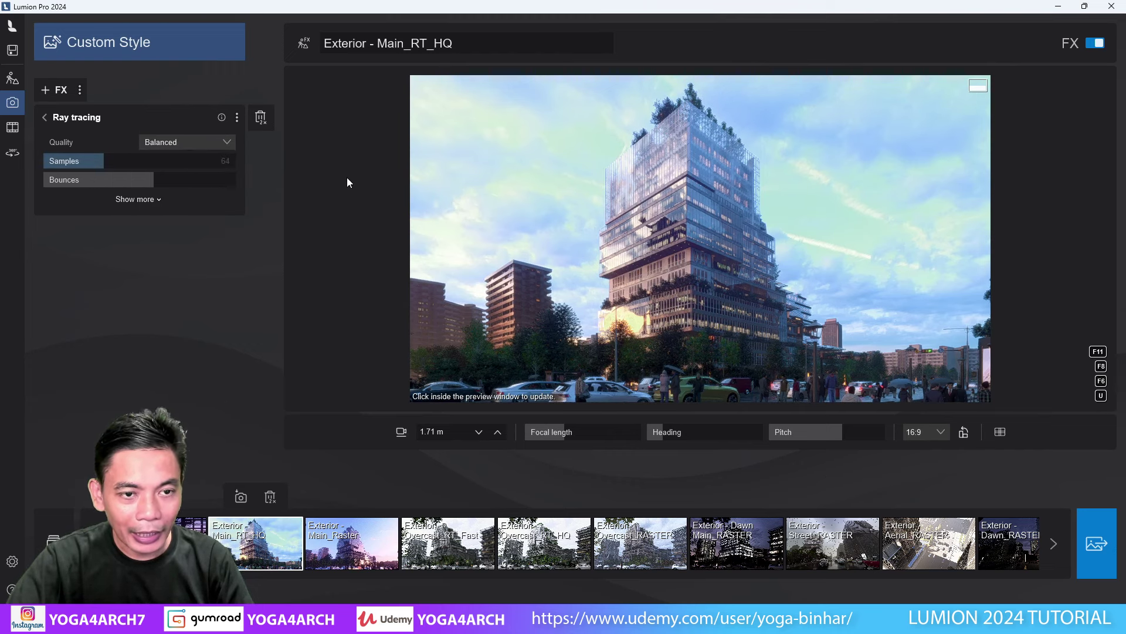
click(1096, 544)
click(528, 499)
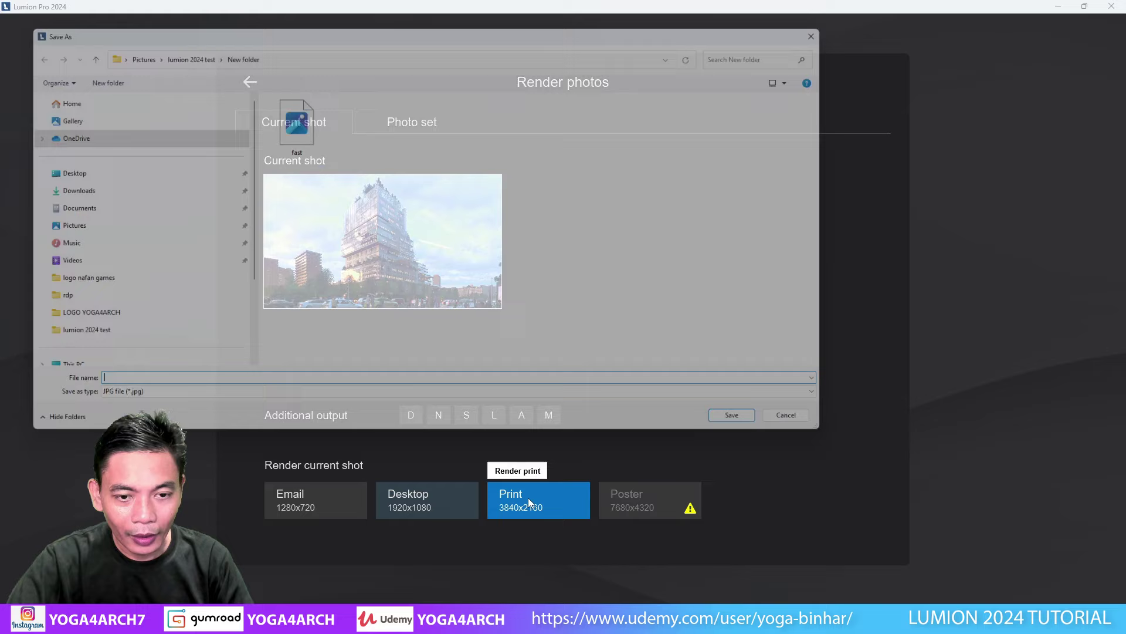
text(bala)
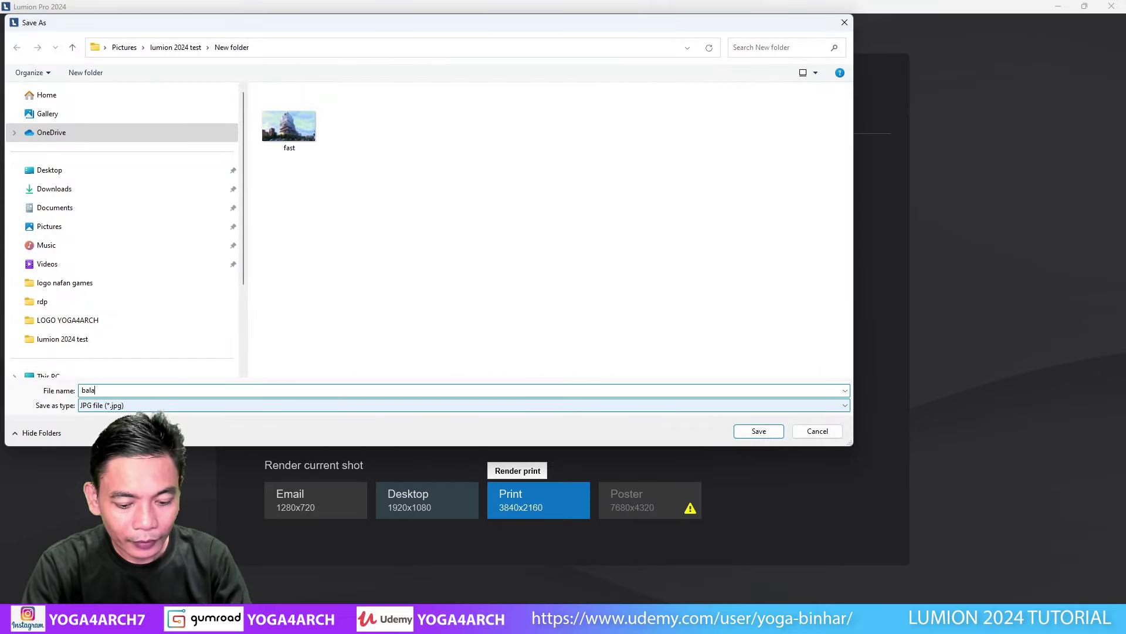
text(nce)
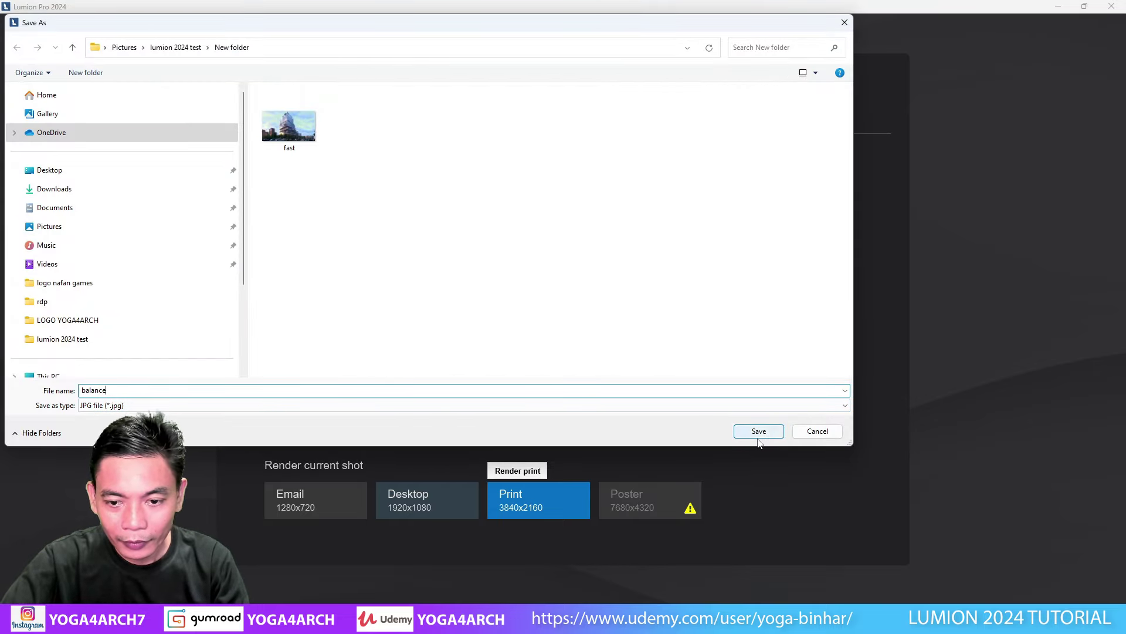
click(758, 432)
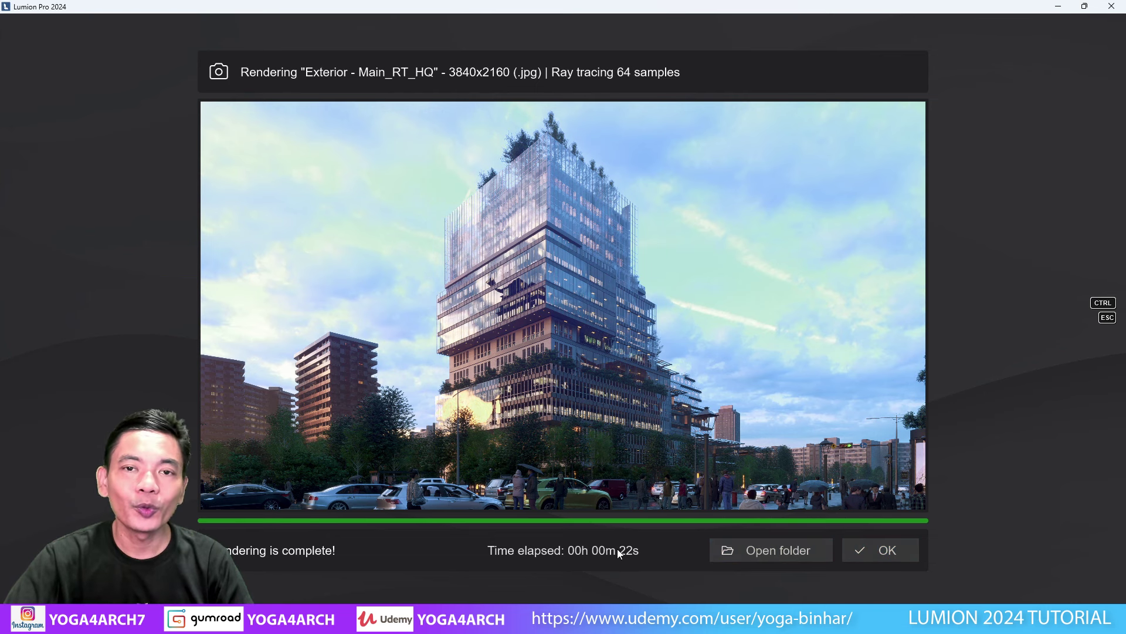
Turn off fully ray-traced glass, then toggle Ray tracing off and on
click(880, 550)
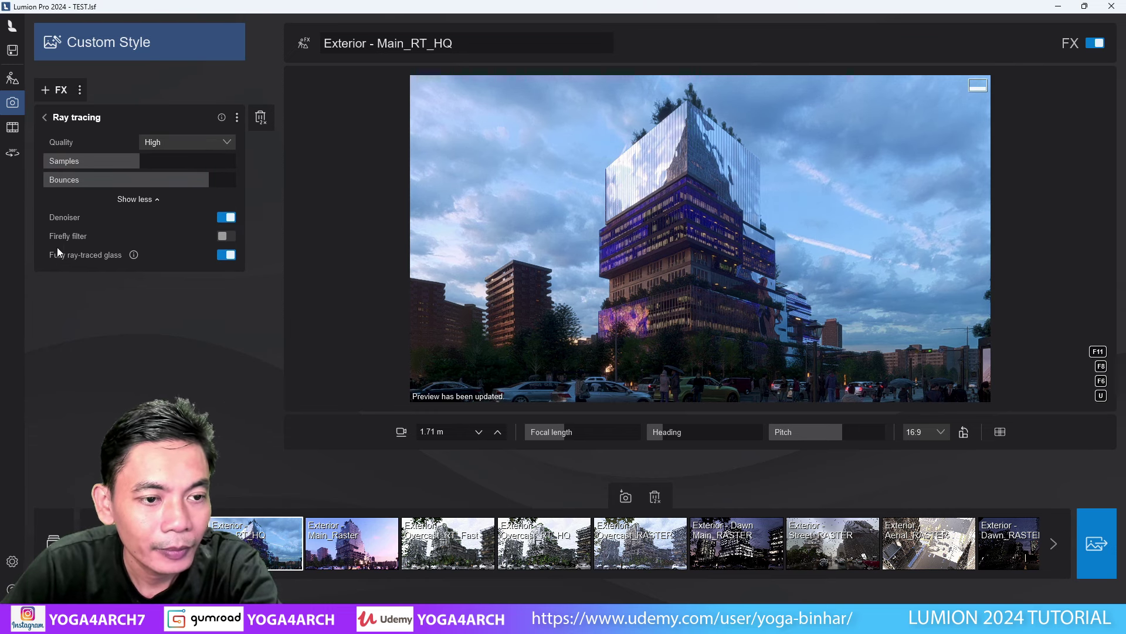
click(227, 255)
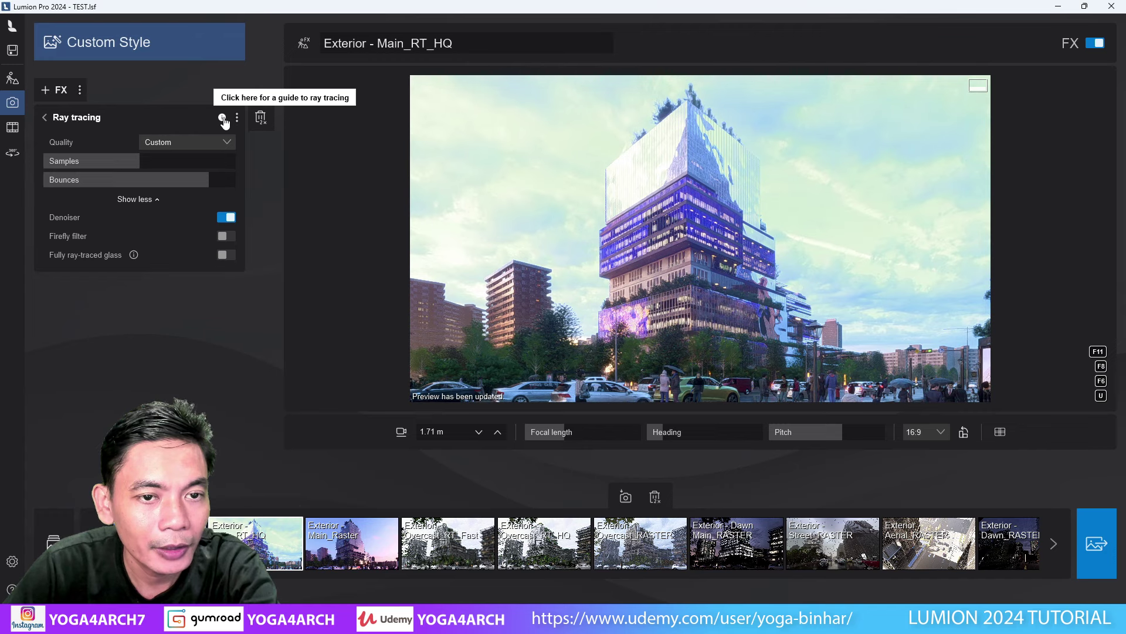
click(45, 117)
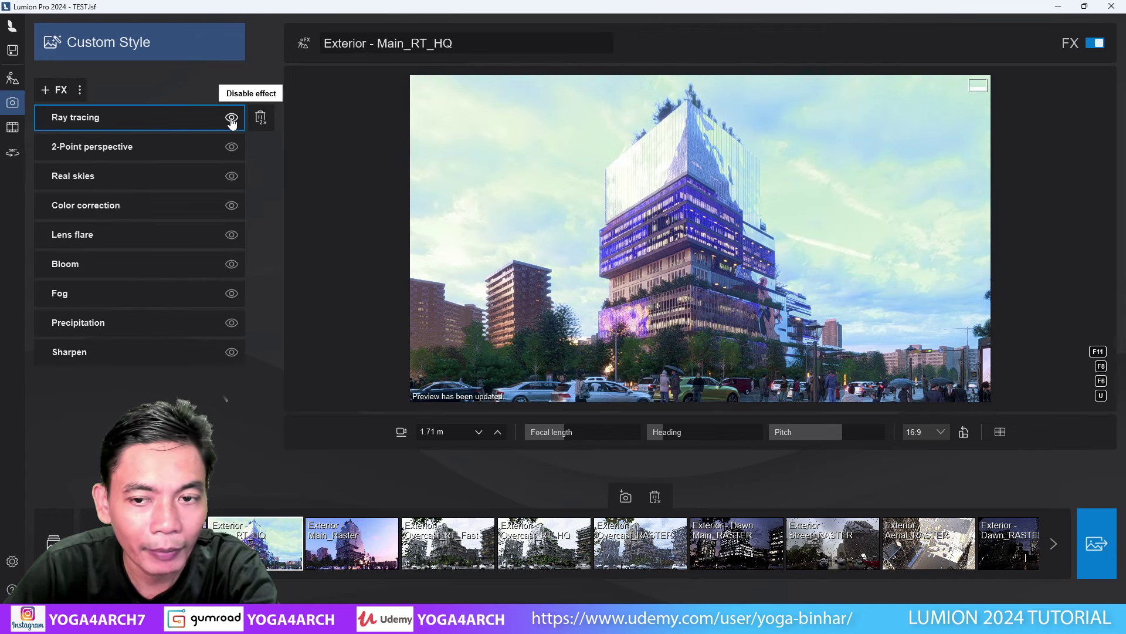
click(232, 119)
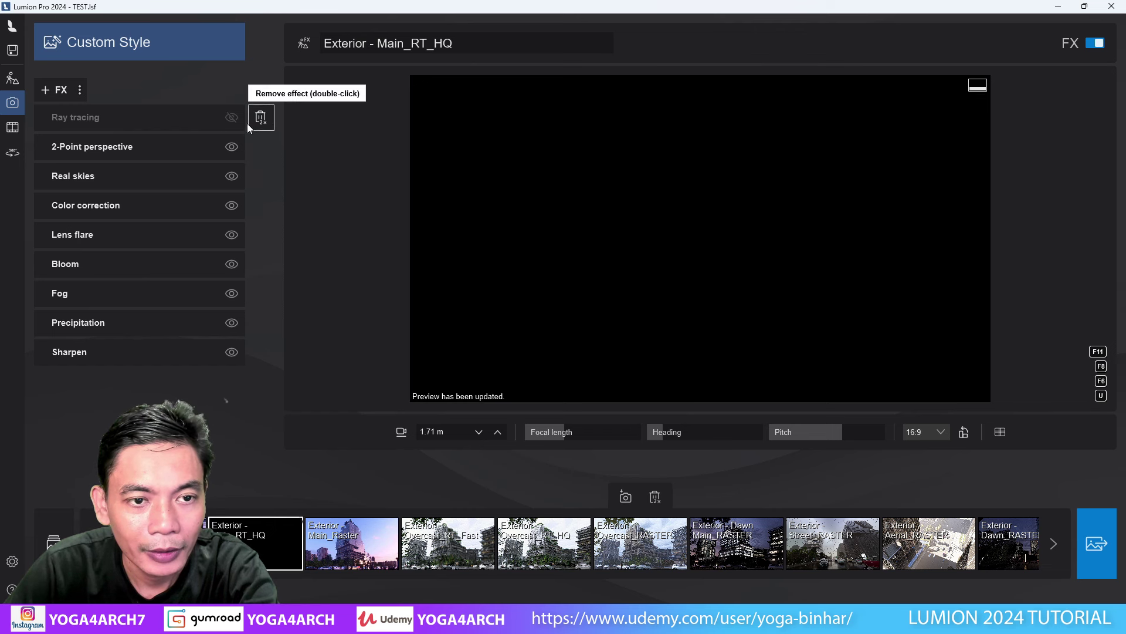
click(232, 118)
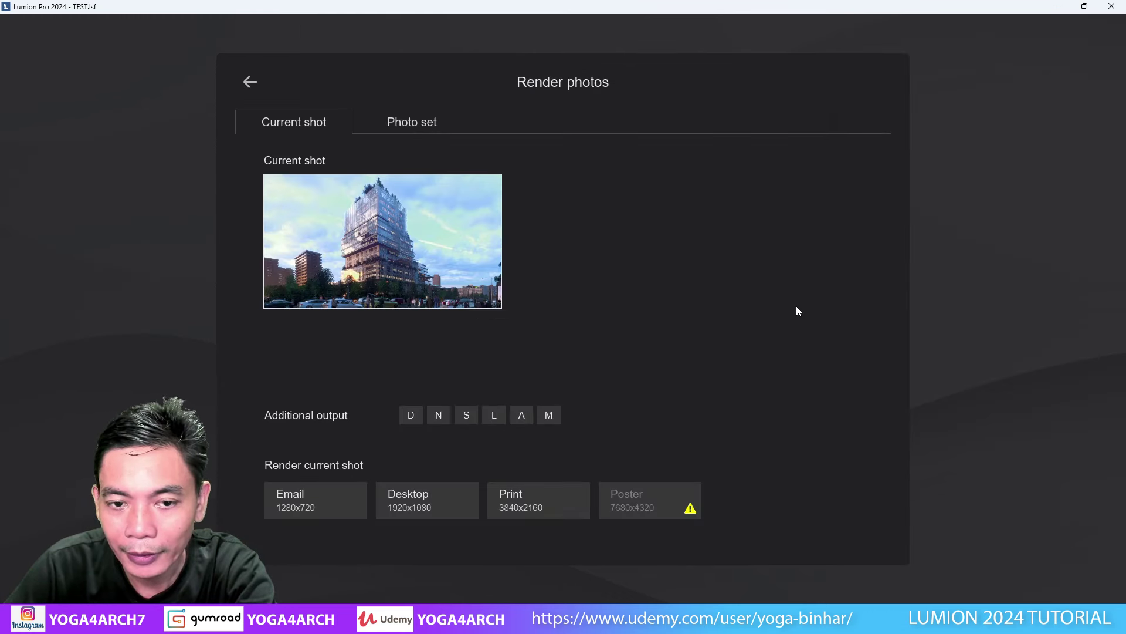
Render a 3840x2160 print saved as 'HIGH', then open HIGH.jpg from its folder
click(539, 500)
text(HIGH)
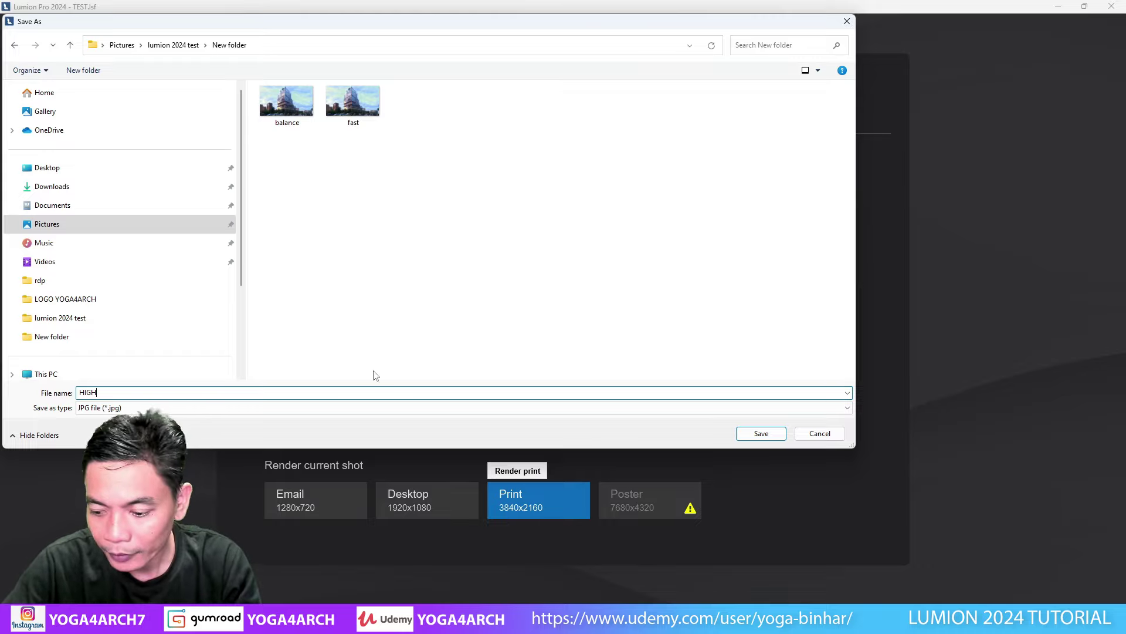
click(762, 433)
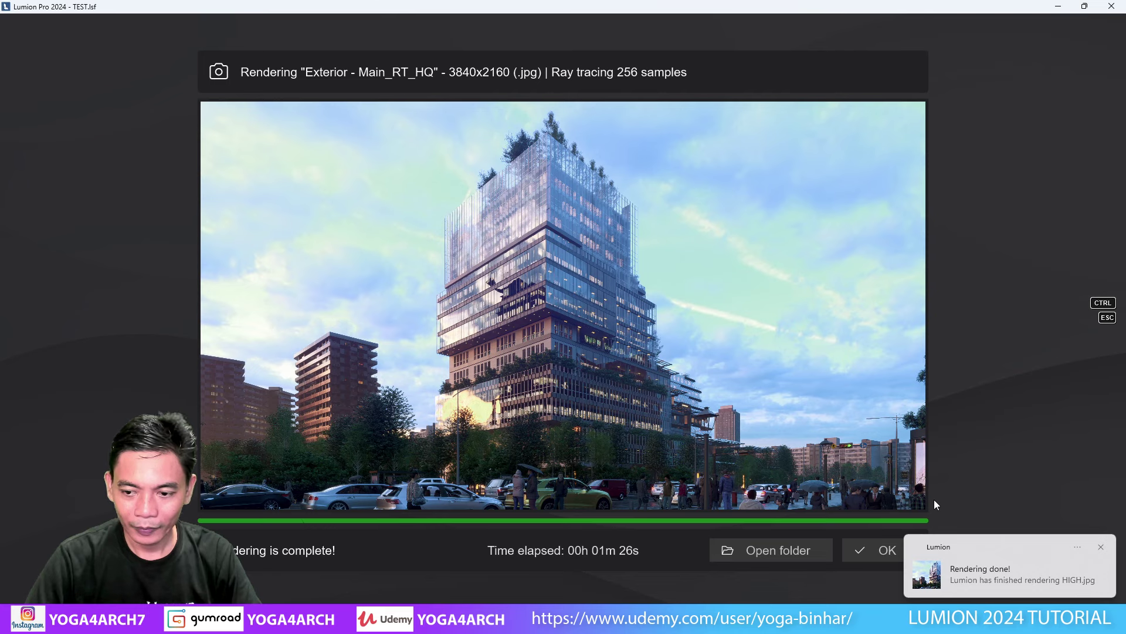
click(774, 550)
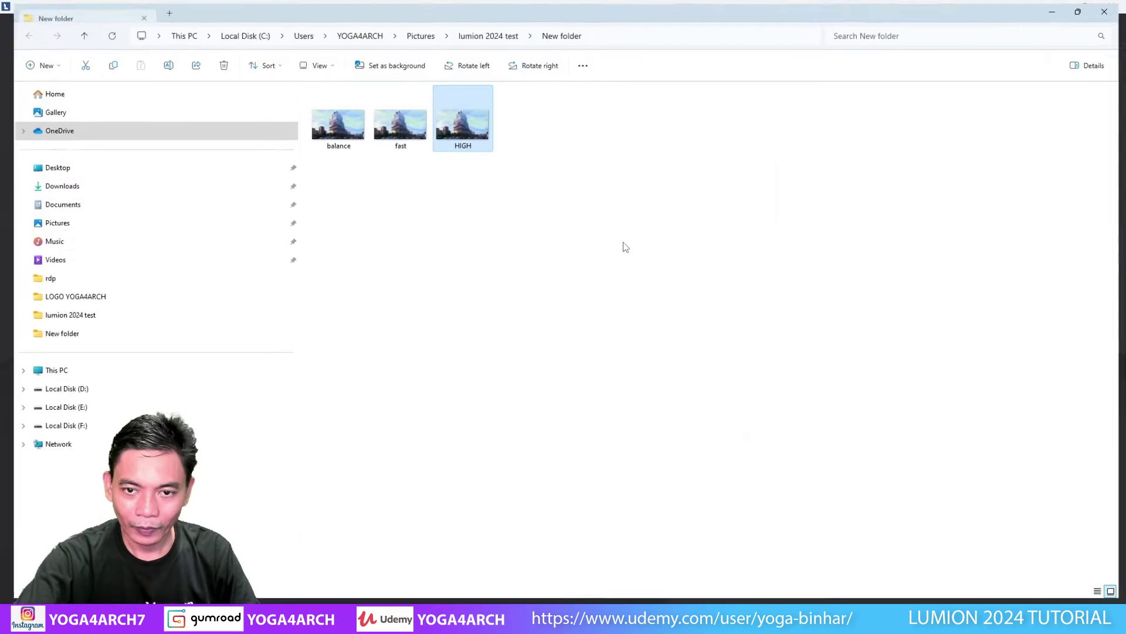
double_click(469, 114)
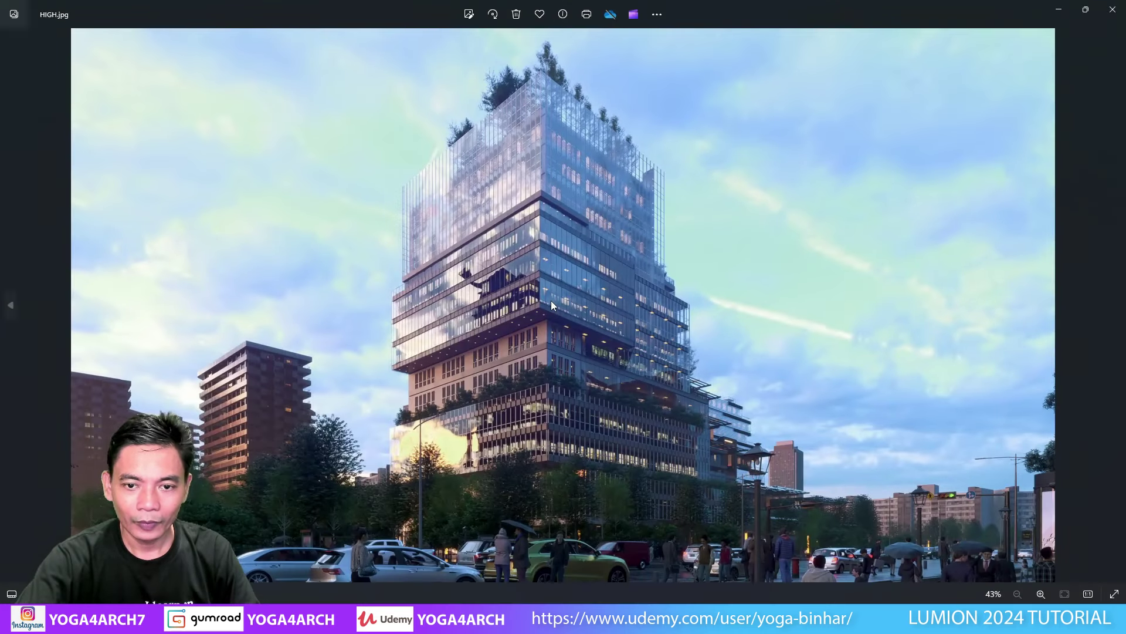